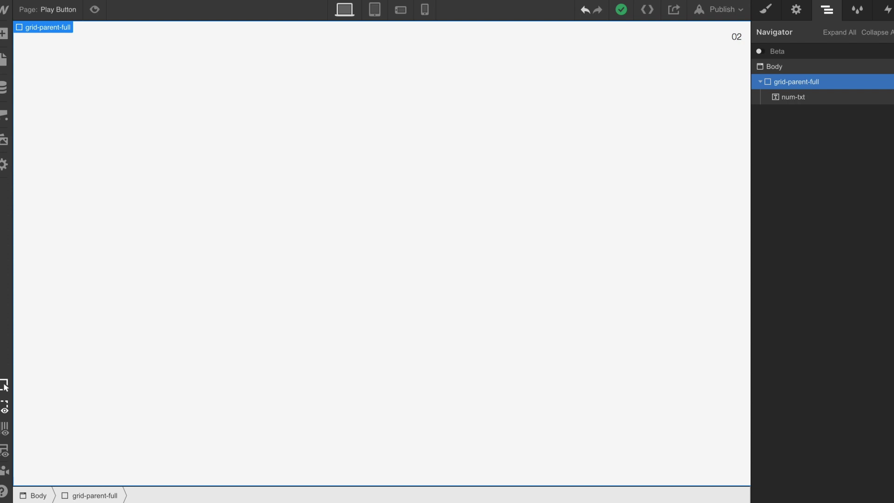
Step: Add a Div Block to the grid container and give it the class play-parent-1
{"action": "left_click", "coordinate": [3, 33]}
{"action": "left_click_drag", "start_coordinate": [28, 259], "coordinate": [373, 228]}
{"action": "left_click", "coordinate": [765, 10]}
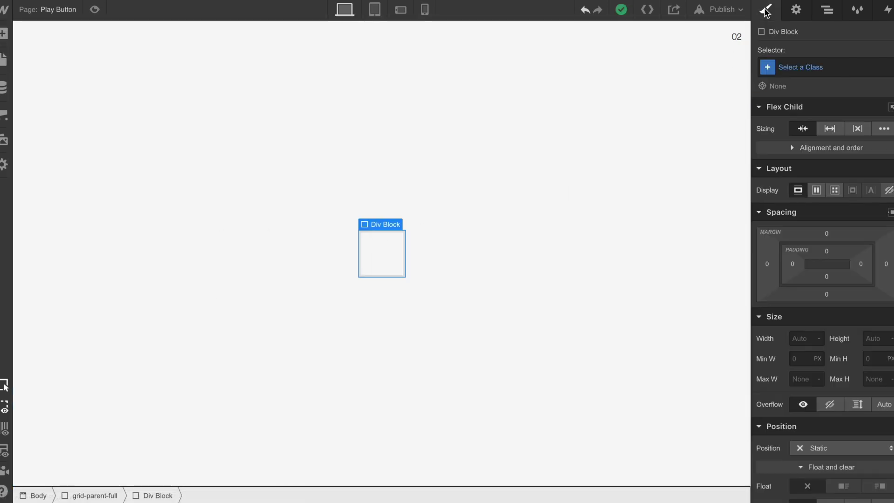
{"action": "left_click", "coordinate": [797, 68]}
{"action": "type", "text": "play-parent-"}
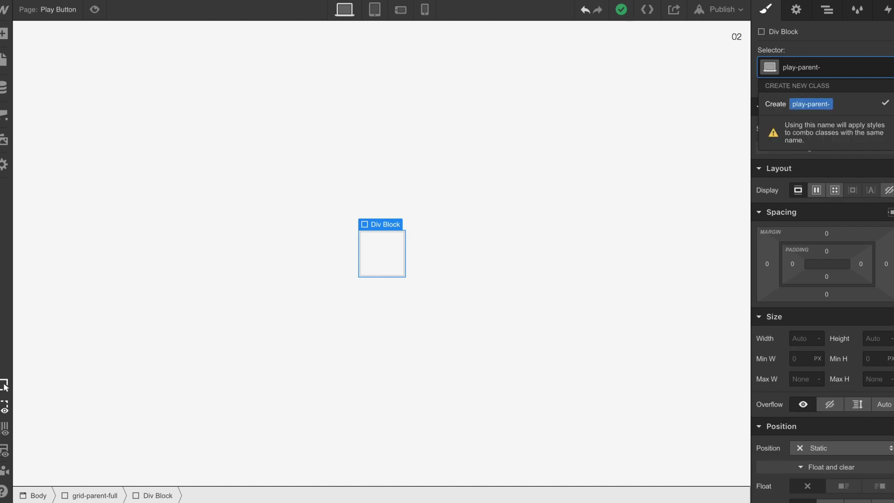
{"action": "type", "text": "1"}
{"action": "key", "text": "Return"}
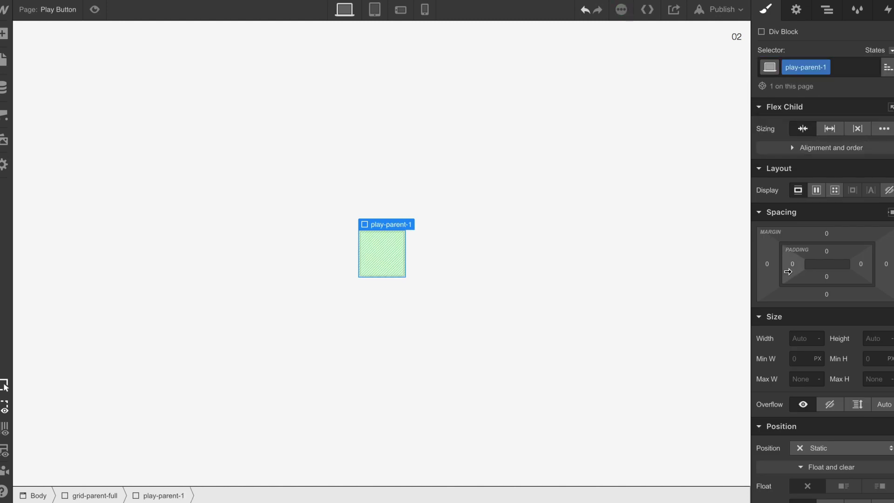
Step: Size play-parent-1 to 45×45 px as a centred flex container with relative positioning
{"action": "left_click", "coordinate": [804, 336]}
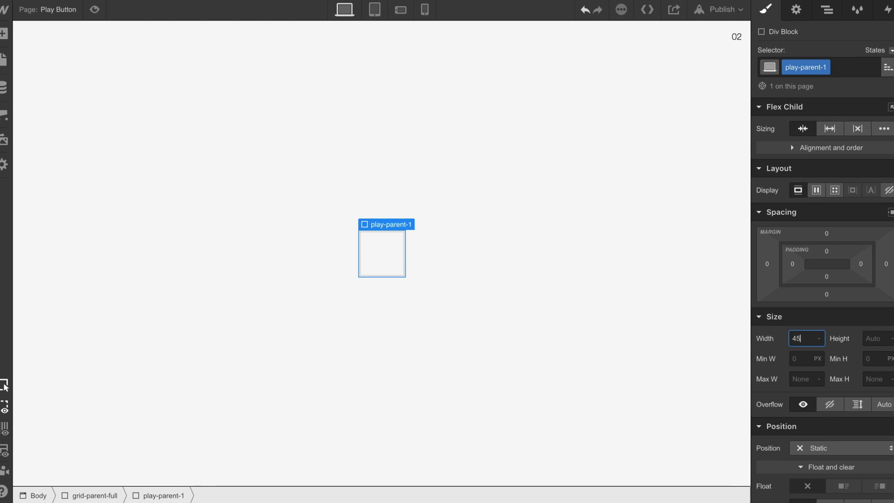
{"action": "left_click", "coordinate": [873, 339]}
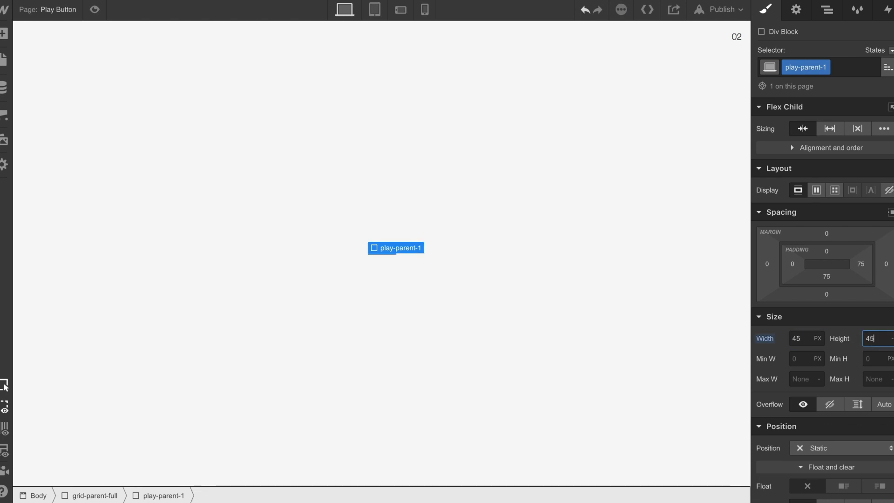
{"action": "key", "text": "Return"}
{"action": "left_click", "coordinate": [817, 191]}
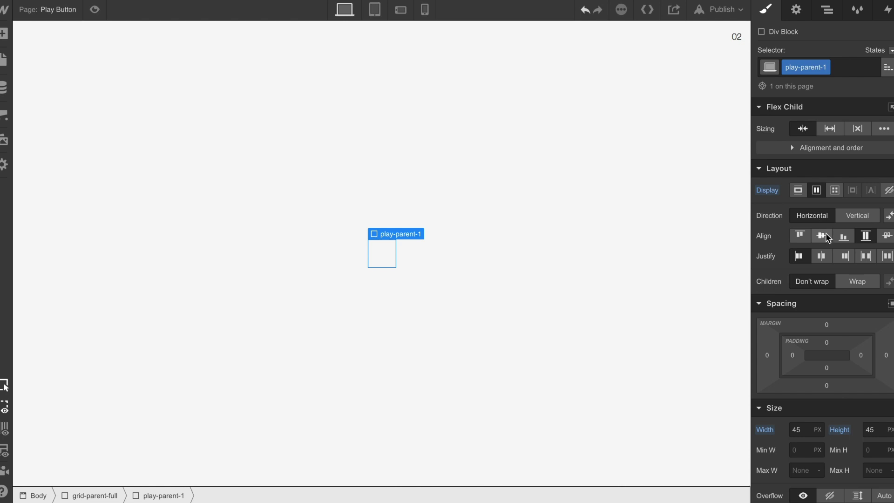
{"action": "left_click", "coordinate": [822, 236]}
{"action": "left_click", "coordinate": [821, 256]}
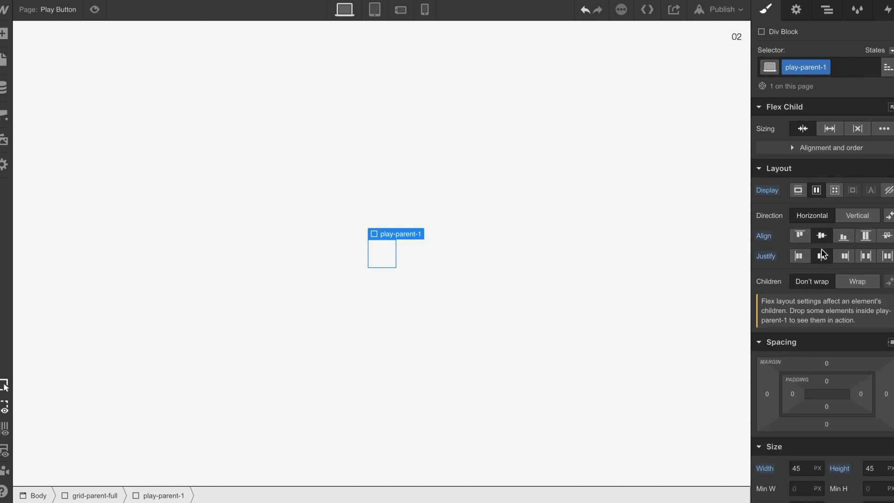
{"action": "scroll", "coordinate": [821, 251], "scroll_direction": "down", "scroll_amount": 5}
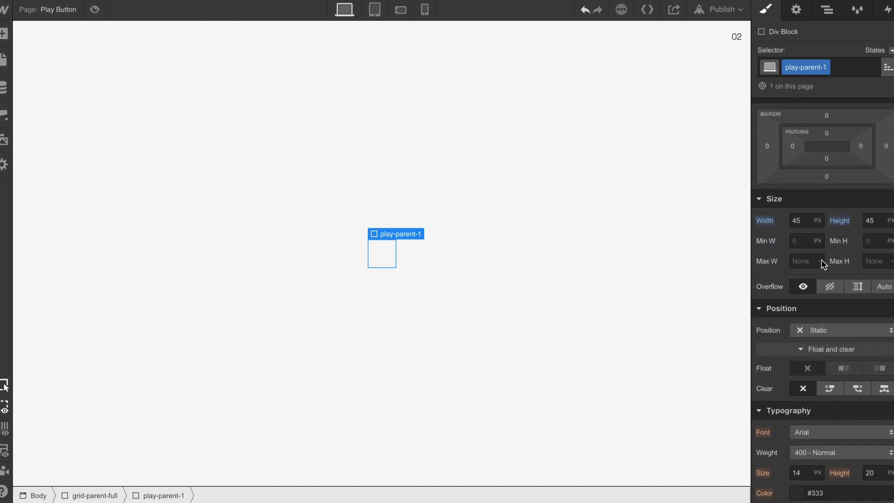
{"action": "left_click", "coordinate": [824, 332]}
{"action": "left_click", "coordinate": [825, 343]}
{"action": "scroll", "coordinate": [839, 341], "scroll_direction": "down", "scroll_amount": 1}
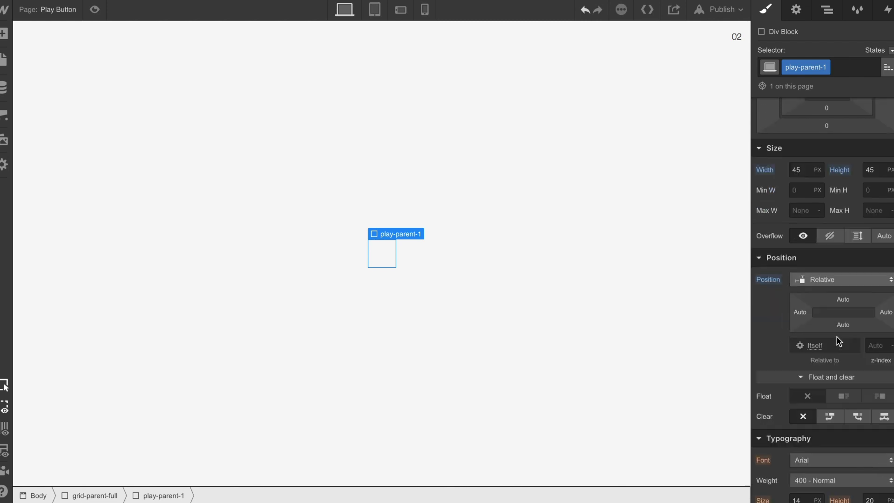
{"action": "scroll", "coordinate": [838, 341], "scroll_direction": "down", "scroll_amount": 4}
{"action": "scroll", "coordinate": [839, 342], "scroll_direction": "up", "scroll_amount": 4}
{"action": "scroll", "coordinate": [839, 342], "scroll_direction": "up", "scroll_amount": 5}
{"action": "left_click", "coordinate": [827, 10]}
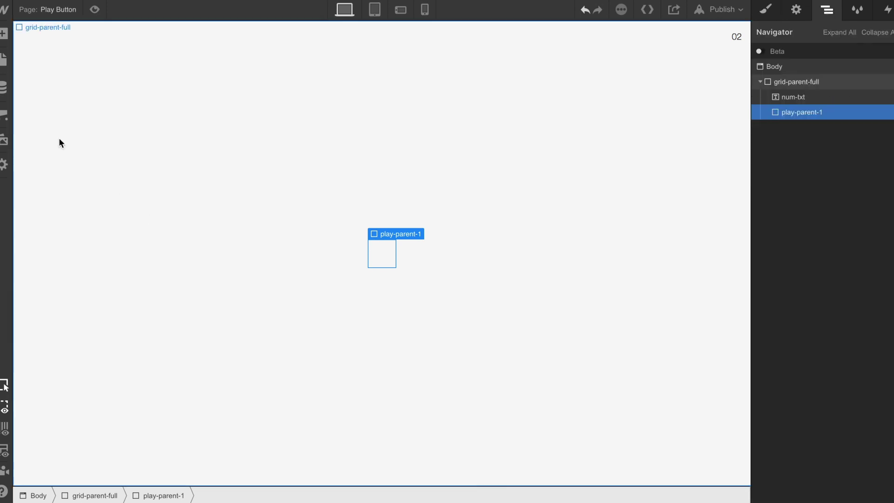
Step: Nest a new Div Block inside play-parent-1 and give it the class circle-back-2
{"action": "left_click", "coordinate": [4, 34]}
{"action": "left_click_drag", "start_coordinate": [47, 273], "coordinate": [804, 116]}
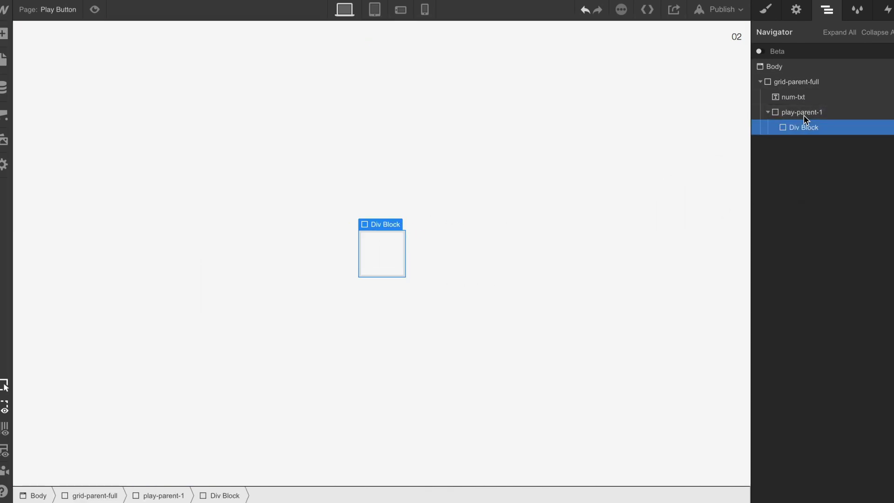
{"action": "left_click", "coordinate": [766, 9]}
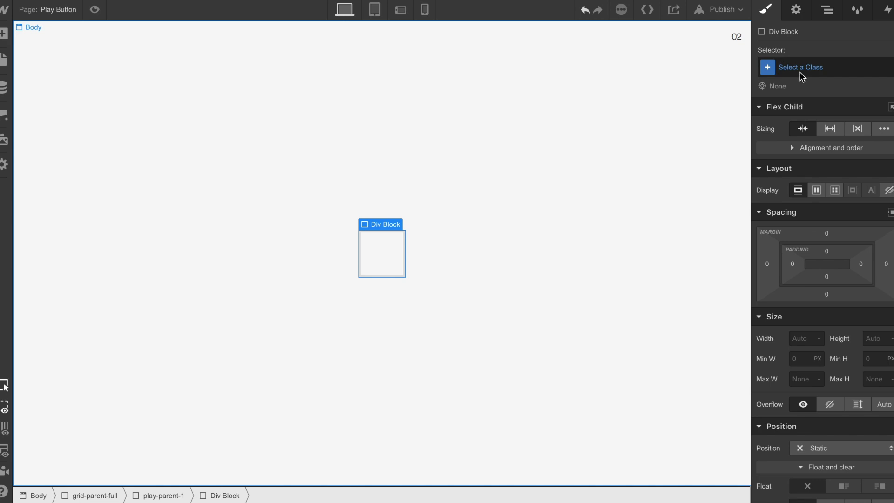
{"action": "left_click", "coordinate": [801, 70]}
{"action": "type", "text": "circle"}
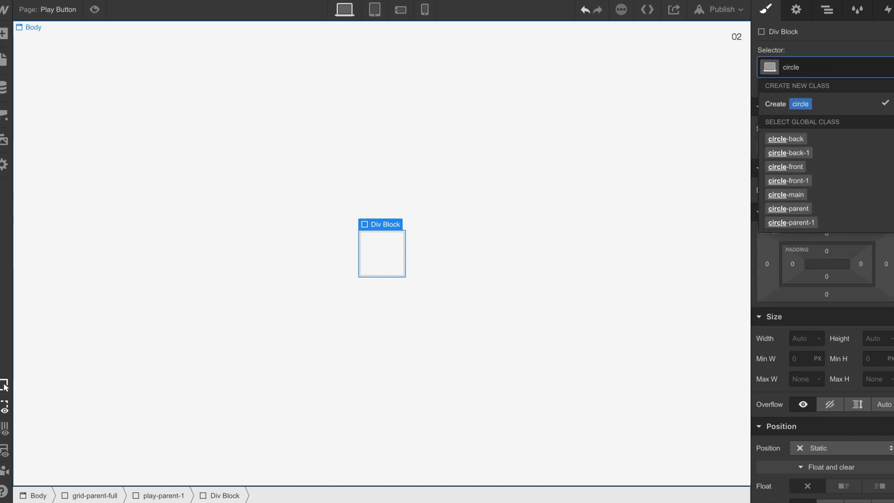
{"action": "type", "text": "-back-2"}
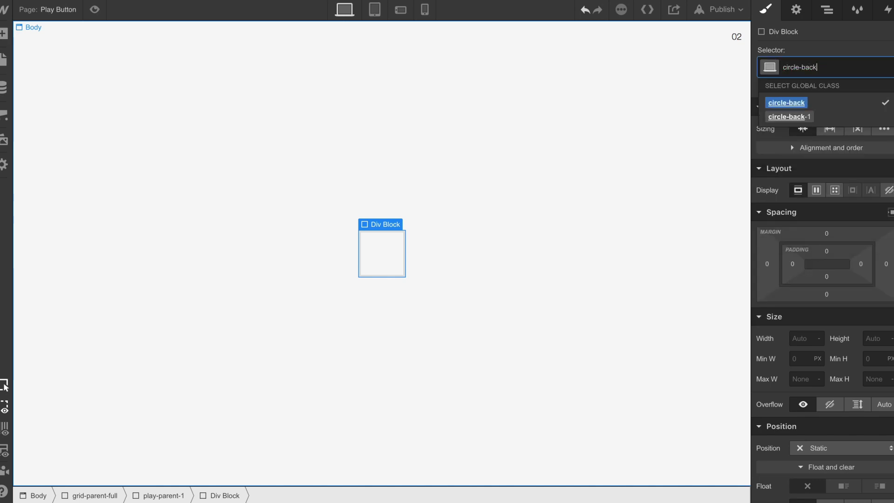
{"action": "key", "text": "Return"}
Step: Size circle-back-2 to 45×45 px and set its display to flex
{"action": "left_click", "coordinate": [800, 343]}
{"action": "type", "text": "45px"}
{"action": "key", "text": "Return"}
{"action": "left_click", "coordinate": [875, 339]}
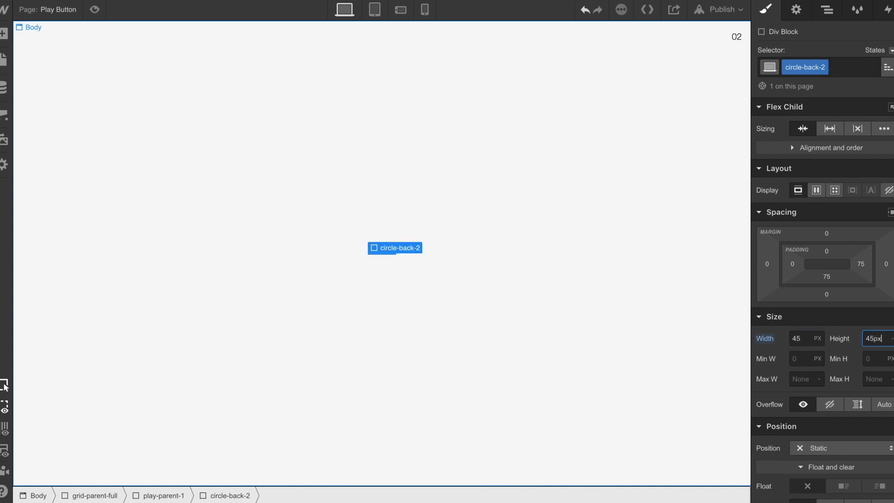
{"action": "type", "text": "45px"}
{"action": "key", "text": "Return"}
{"action": "scroll", "coordinate": [829, 378], "scroll_direction": "down", "scroll_amount": 1}
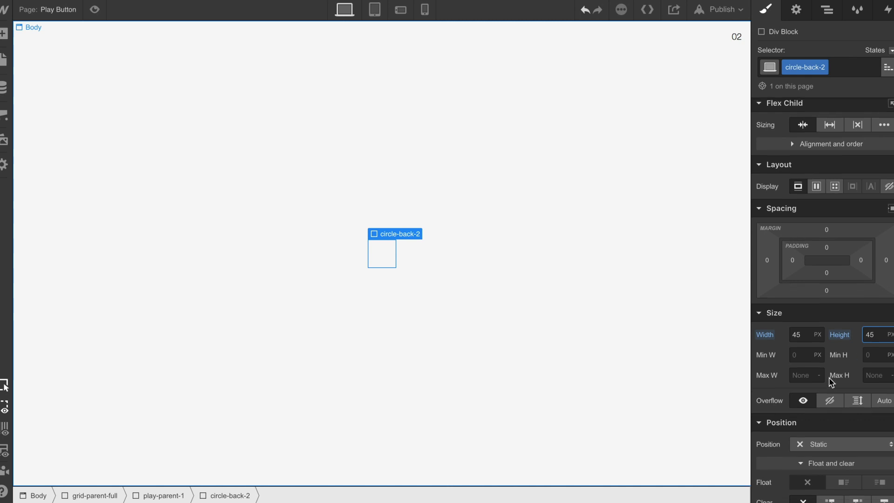
{"action": "scroll", "coordinate": [816, 224], "scroll_direction": "down", "scroll_amount": 3}
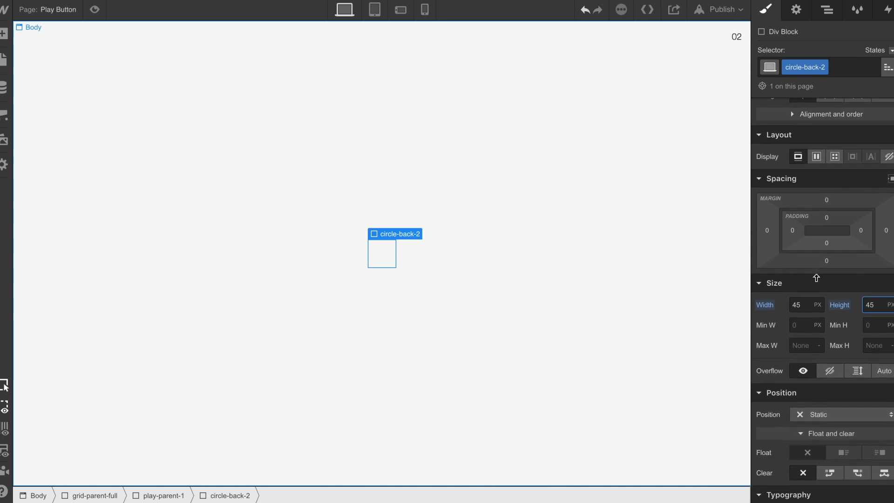
{"action": "scroll", "coordinate": [818, 186], "scroll_direction": "up", "scroll_amount": 2}
{"action": "left_click", "coordinate": [817, 170]}
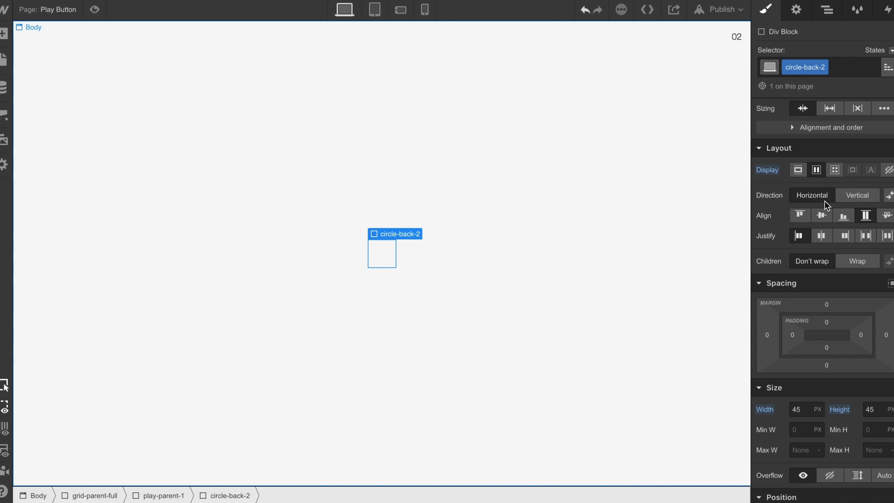
Step: Position circle-back-2 absolutely with z-index 0
{"action": "scroll", "coordinate": [824, 233], "scroll_direction": "down", "scroll_amount": 5}
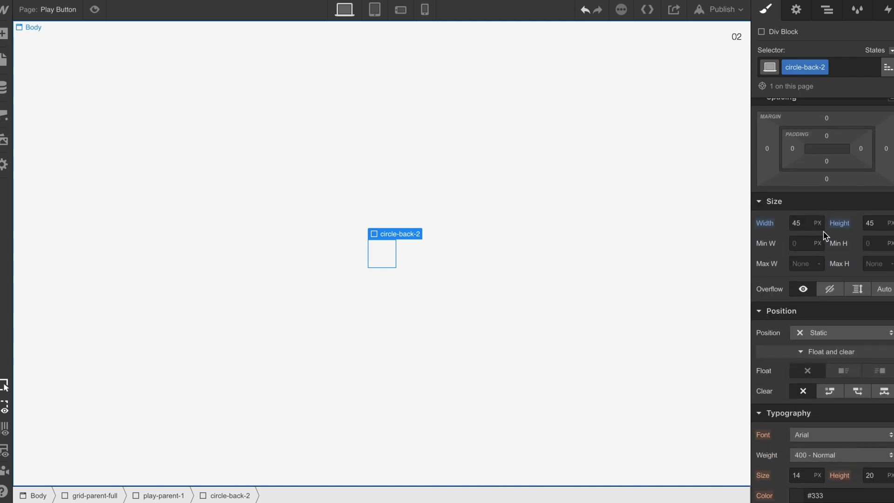
{"action": "scroll", "coordinate": [823, 231], "scroll_direction": "up", "scroll_amount": 2}
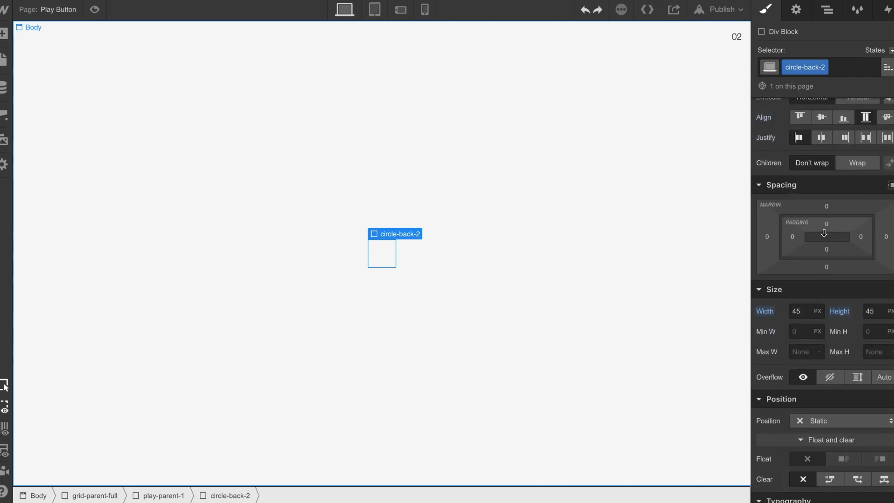
{"action": "scroll", "coordinate": [824, 233], "scroll_direction": "down", "scroll_amount": 3}
{"action": "left_click", "coordinate": [814, 311]}
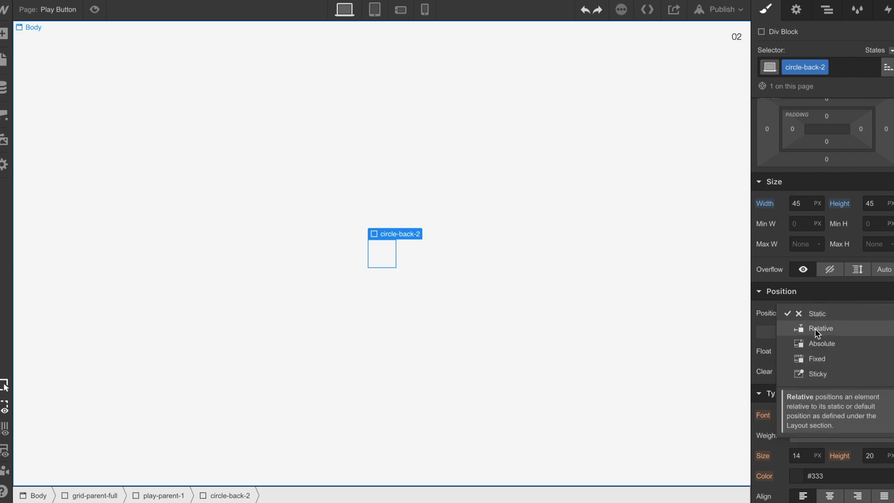
{"action": "left_click", "coordinate": [819, 343]}
{"action": "scroll", "coordinate": [832, 337], "scroll_direction": "down", "scroll_amount": 1}
{"action": "left_click", "coordinate": [872, 346]}
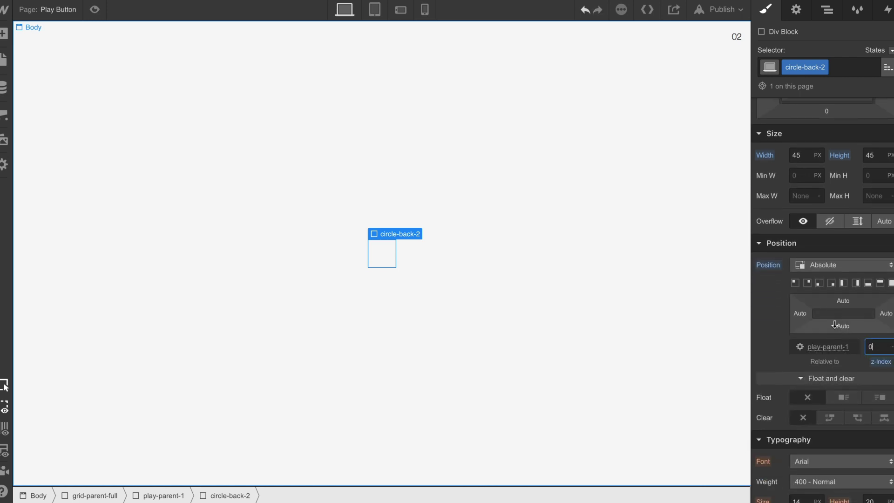
{"action": "scroll", "coordinate": [838, 321], "scroll_direction": "down", "scroll_amount": 10}
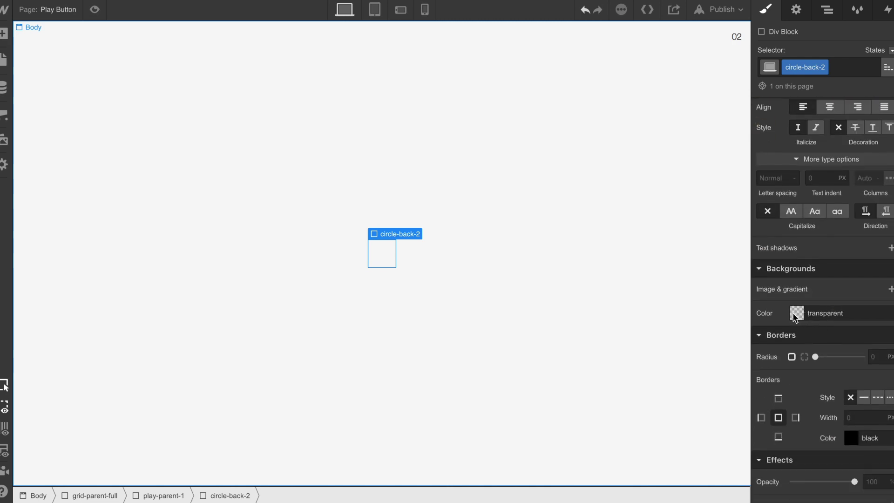
{"action": "left_click", "coordinate": [796, 315]}
Step: Fill circle-back-2 with black and round its corners into a circle
{"action": "left_click", "coordinate": [800, 469]}
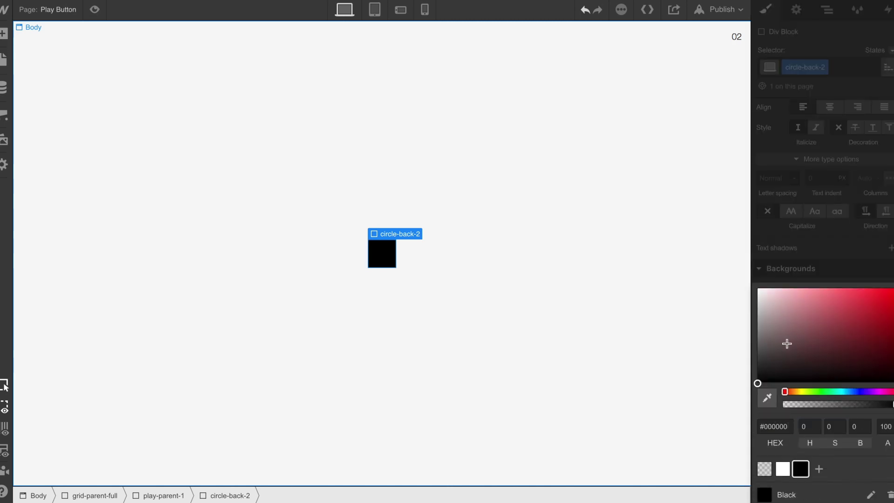
{"action": "left_click", "coordinate": [770, 269]}
{"action": "left_click_drag", "start_coordinate": [816, 357], "coordinate": [863, 358]}
{"action": "left_click", "coordinate": [875, 356]}
{"action": "type", "text": "40"}
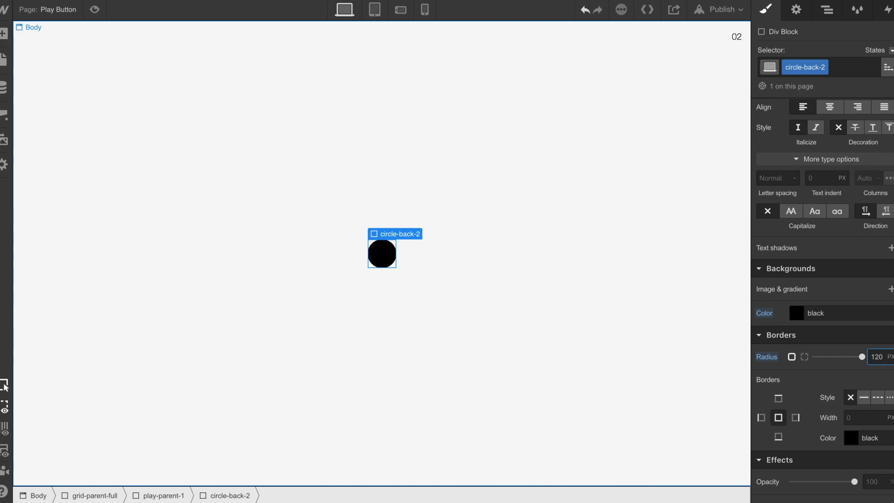
{"action": "left_click", "coordinate": [827, 9]}
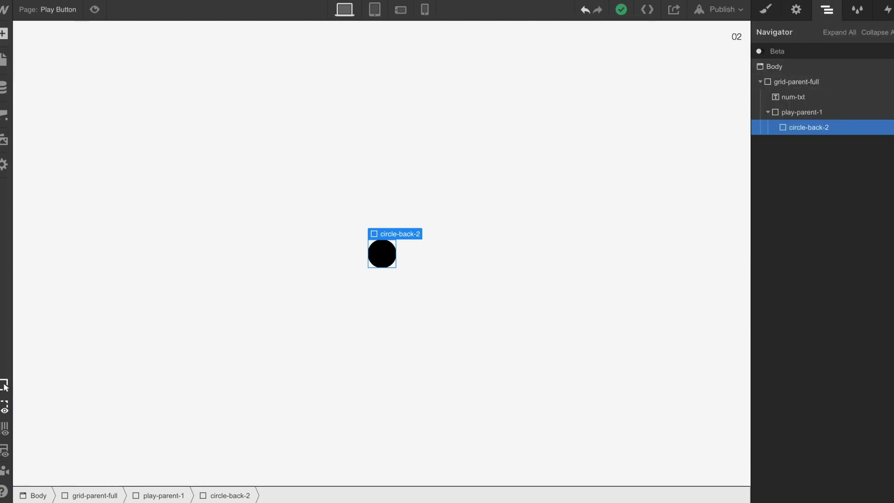
{"action": "left_click", "coordinate": [4, 34]}
Step: Add a Div Block inside play-parent-1 with the class circle-front-2
{"action": "left_click_drag", "start_coordinate": [46, 278], "coordinate": [797, 135]}
{"action": "left_click", "coordinate": [766, 10]}
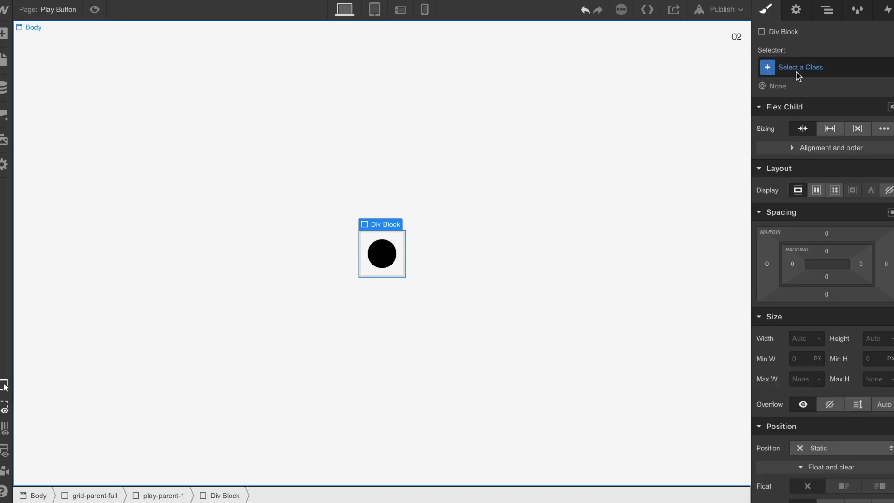
{"action": "left_click", "coordinate": [797, 68]}
{"action": "type", "text": "circle-f"}
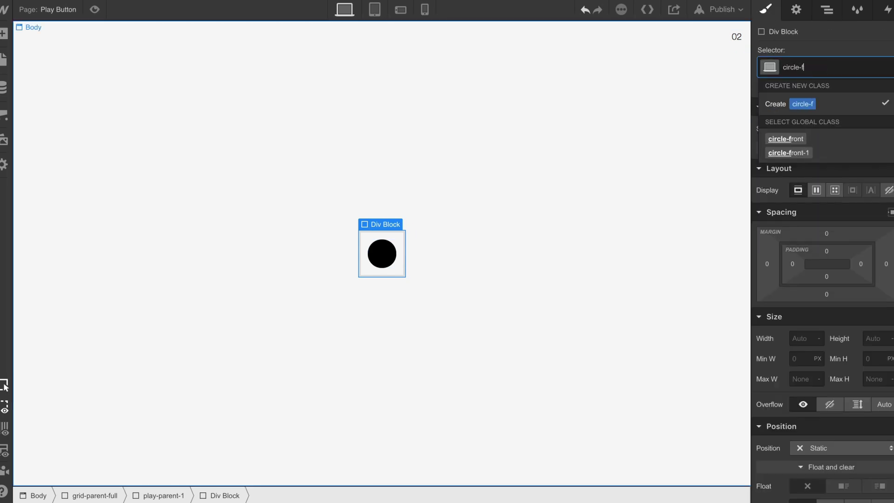
{"action": "type", "text": "ront-2"}
{"action": "key", "text": "Return"}
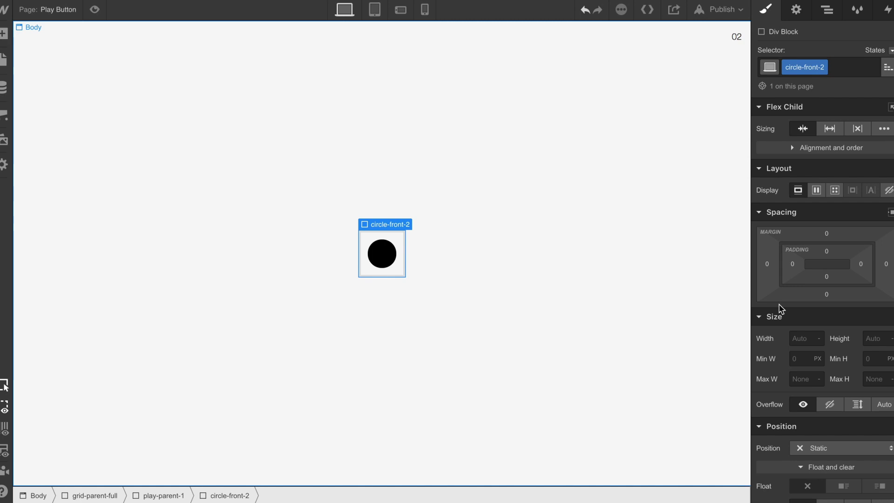
Step: Size circle-front-2 to 45×45 px and set its display to flex
{"action": "left_click", "coordinate": [802, 342]}
{"action": "left_click", "coordinate": [881, 337]}
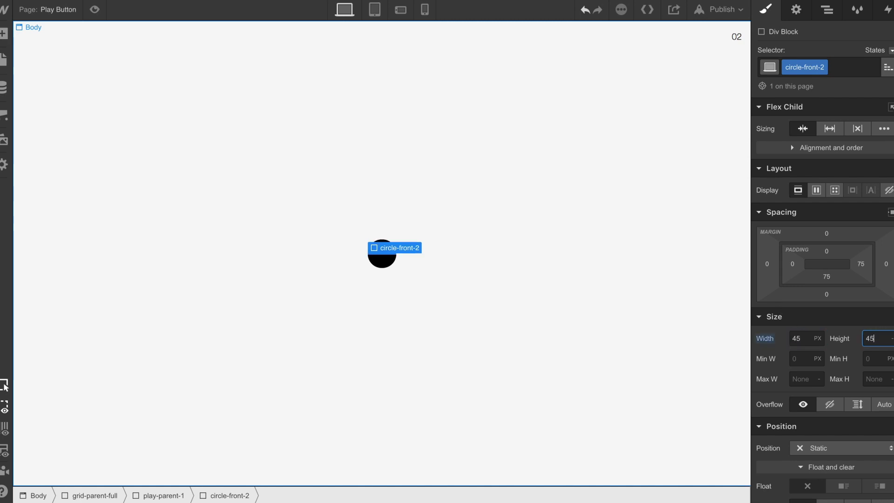
{"action": "type", "text": "45"}
{"action": "key", "text": "Return"}
{"action": "left_click", "coordinate": [816, 190]}
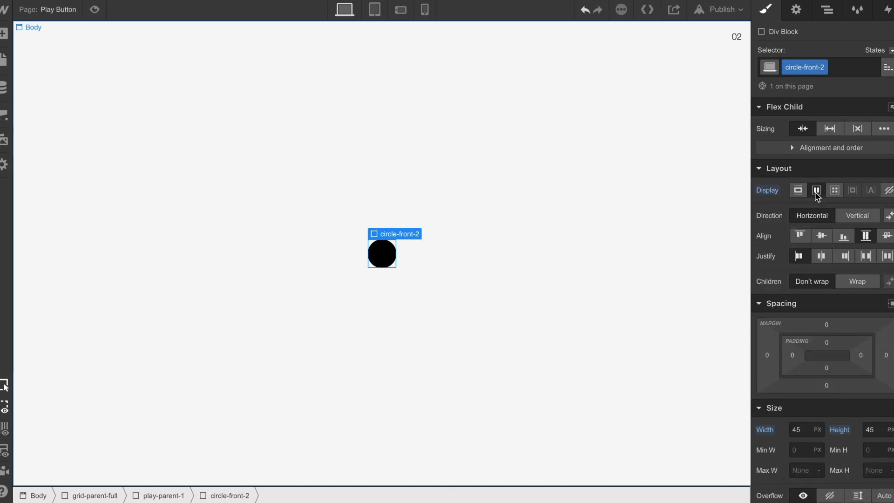
Step: Position circle-front-2 absolutely with z-index 1
{"action": "scroll", "coordinate": [824, 258], "scroll_direction": "down", "scroll_amount": 4}
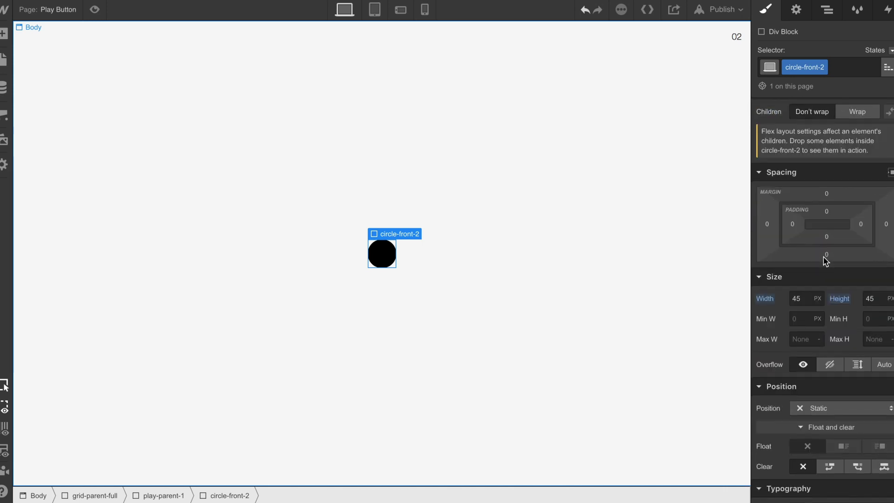
{"action": "scroll", "coordinate": [824, 261], "scroll_direction": "down", "scroll_amount": 1}
{"action": "left_click", "coordinate": [811, 348]}
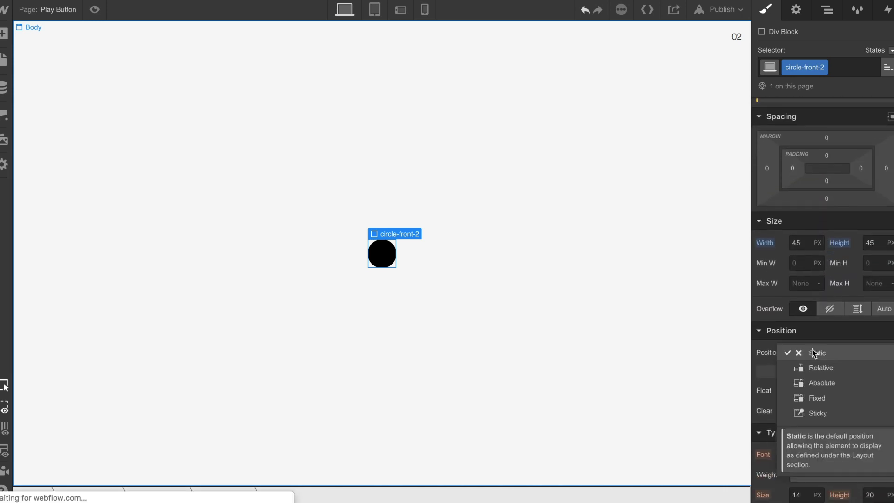
{"action": "left_click", "coordinate": [821, 383]}
{"action": "scroll", "coordinate": [842, 390], "scroll_direction": "down", "scroll_amount": 1}
{"action": "left_click", "coordinate": [876, 383]}
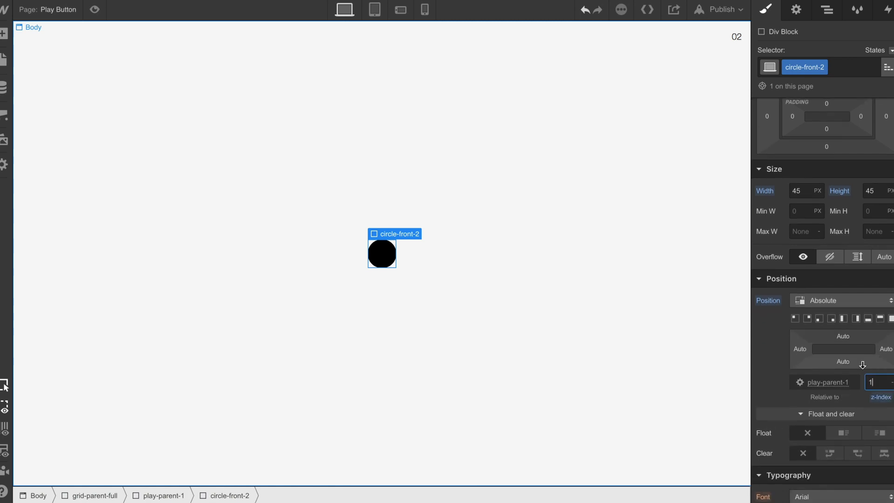
{"action": "scroll", "coordinate": [862, 365], "scroll_direction": "down", "scroll_amount": 2}
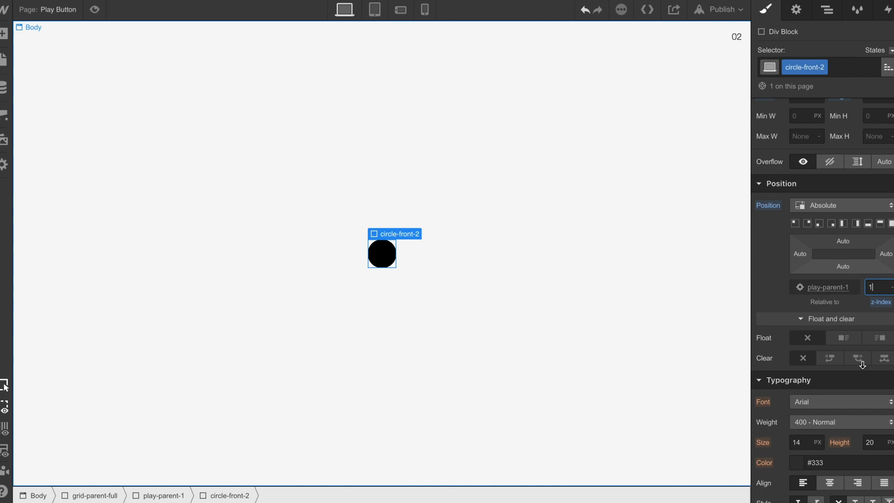
{"action": "scroll", "coordinate": [863, 365], "scroll_direction": "down", "scroll_amount": 6}
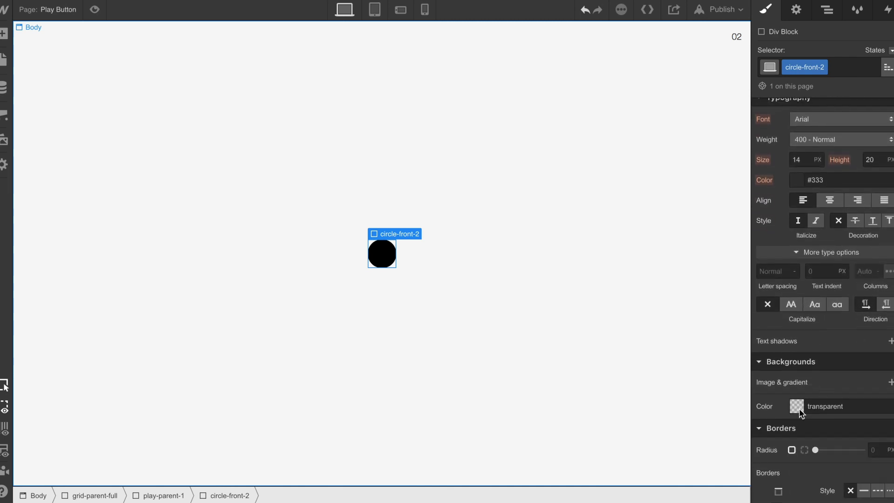
Step: Make circle-front-2 a black circle and place the play-triangle image from Assets inside it
{"action": "left_click", "coordinate": [797, 407]}
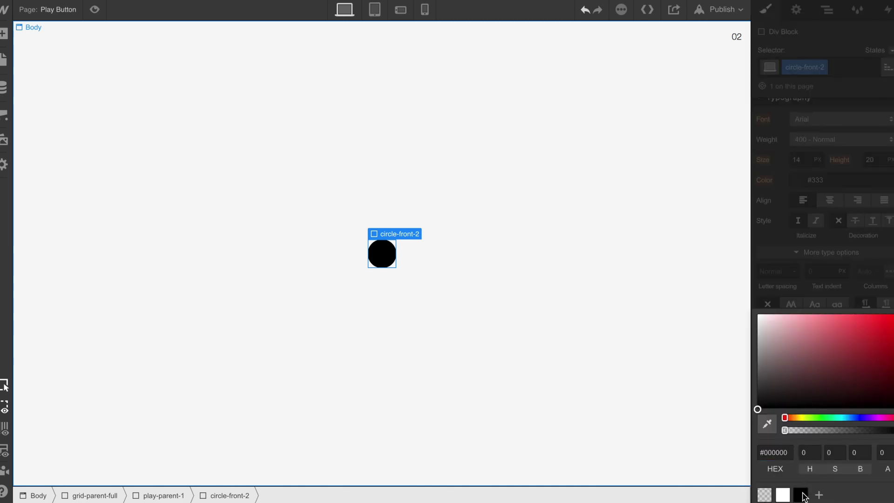
{"action": "left_click", "coordinate": [783, 240]}
{"action": "scroll", "coordinate": [834, 339], "scroll_direction": "down", "scroll_amount": 1}
{"action": "left_click", "coordinate": [873, 412]}
{"action": "type", "text": "40"}
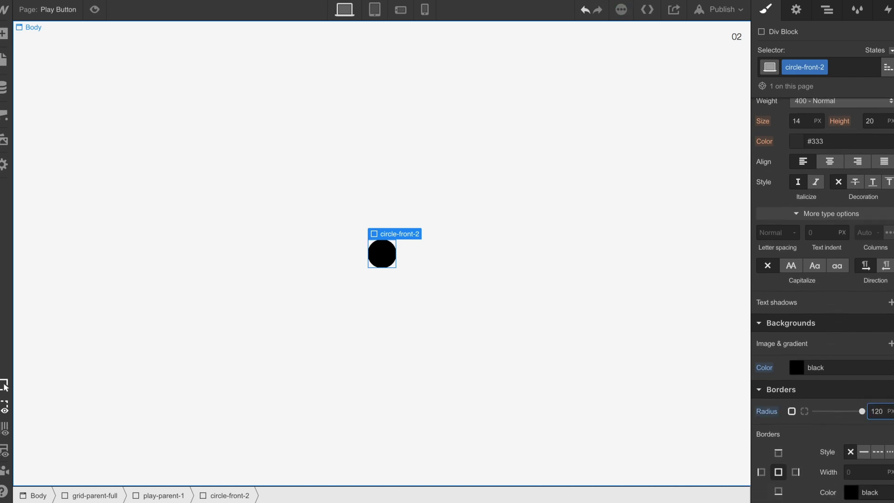
{"action": "left_click", "coordinate": [4, 139]}
{"action": "left_click_drag", "start_coordinate": [44, 326], "coordinate": [389, 255]}
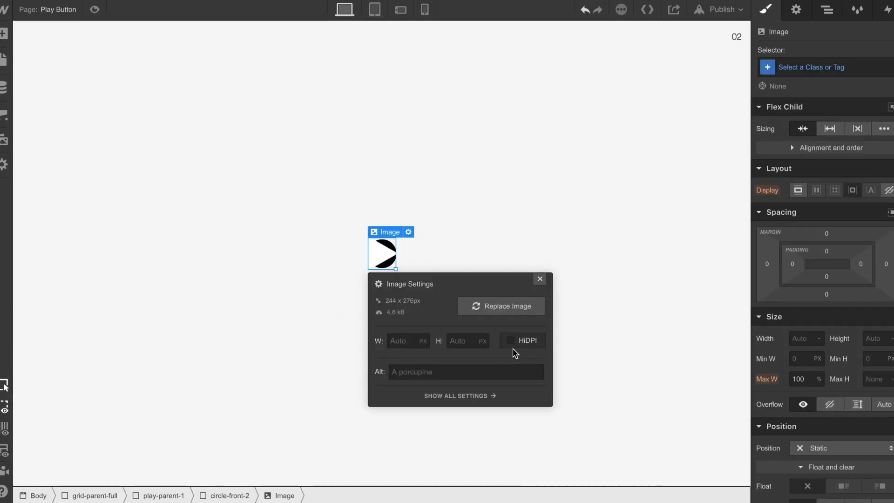
Step: Enable HiDPI on the play-triangle image and set its width to 12 px
{"action": "left_click", "coordinate": [513, 341]}
{"action": "left_click", "coordinate": [401, 340]}
{"action": "type", "text": "112"}
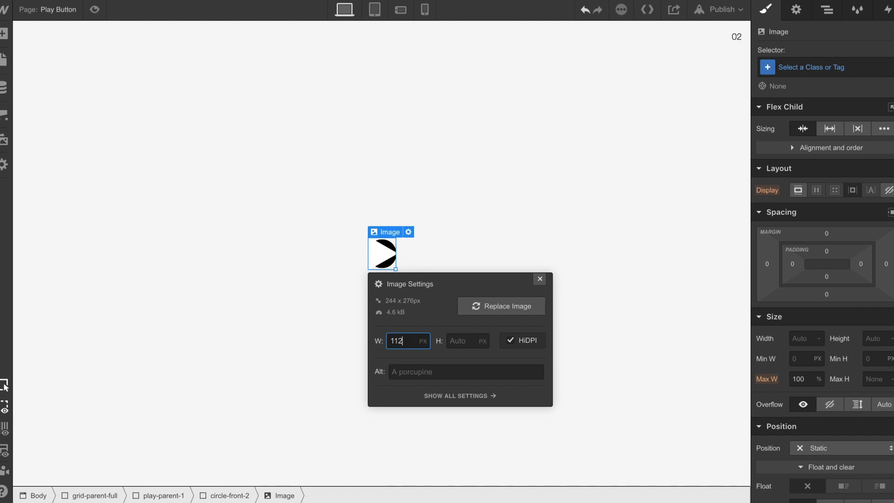
{"action": "key", "text": "BackSpace"}
{"action": "key", "text": "BackSpace"}
{"action": "type", "text": "12"}
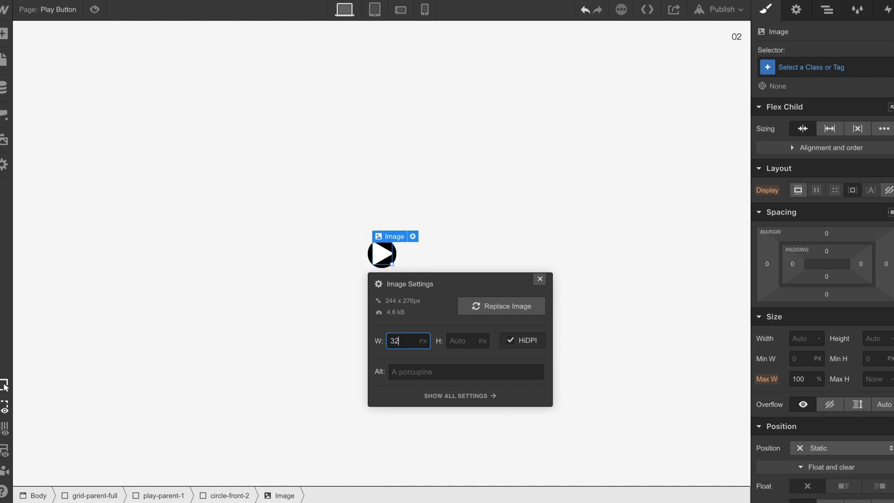
{"action": "left_click", "coordinate": [325, 218]}
Step: Give the play-triangle image the class tri-3
{"action": "left_click", "coordinate": [380, 251]}
{"action": "left_click", "coordinate": [803, 67]}
{"action": "type", "text": "tri-"}
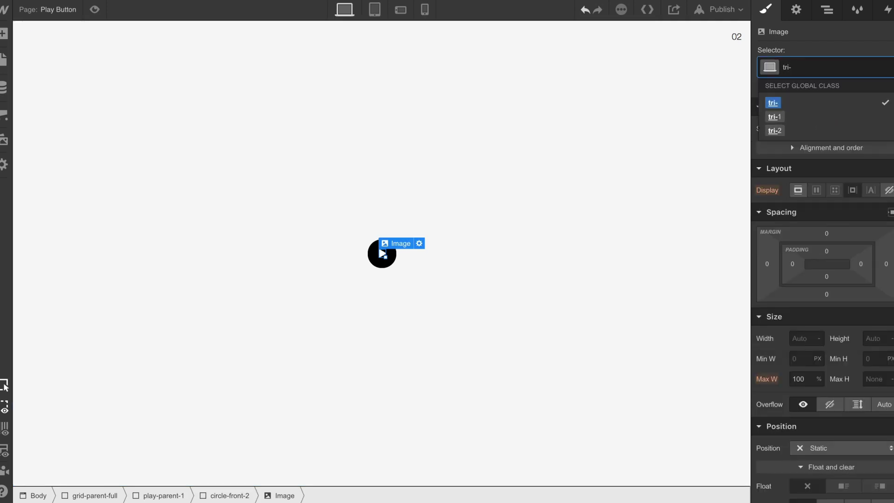
{"action": "type", "text": "3"}
{"action": "key", "text": "Return"}
{"action": "left_click", "coordinate": [767, 264]}
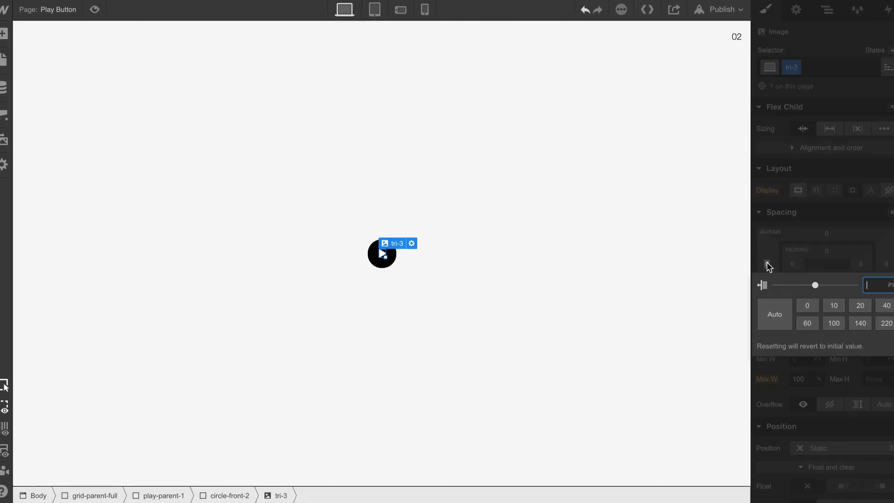
{"action": "left_click", "coordinate": [515, 186]}
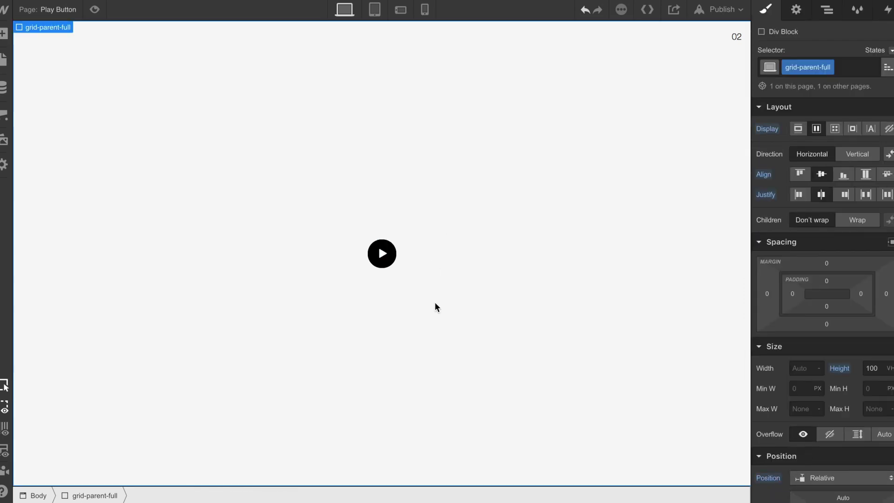
Step: Replace the Body's old page-load interaction with a new page-load trigger that starts an animation
{"action": "left_click", "coordinate": [827, 9]}
{"action": "left_click", "coordinate": [785, 67]}
{"action": "left_click", "coordinate": [888, 9]}
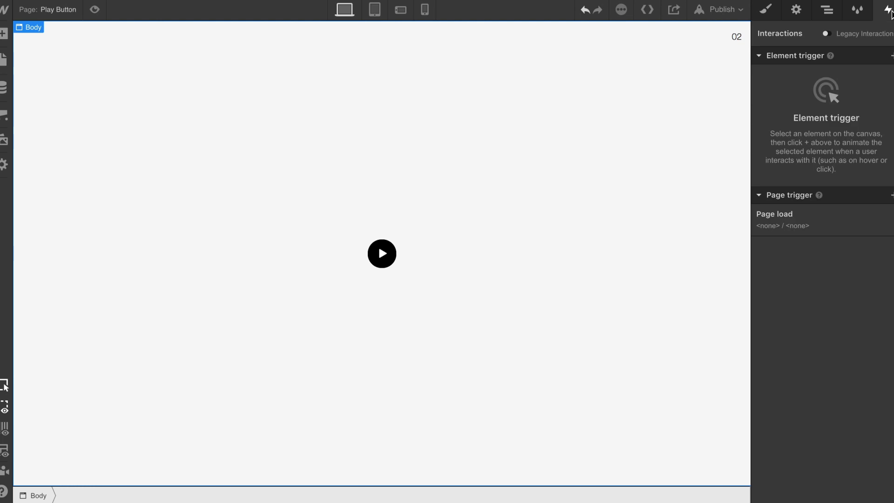
{"action": "left_click", "coordinate": [891, 217]}
{"action": "left_click", "coordinate": [891, 195]}
{"action": "left_click", "coordinate": [821, 215]}
{"action": "left_click", "coordinate": [791, 124]}
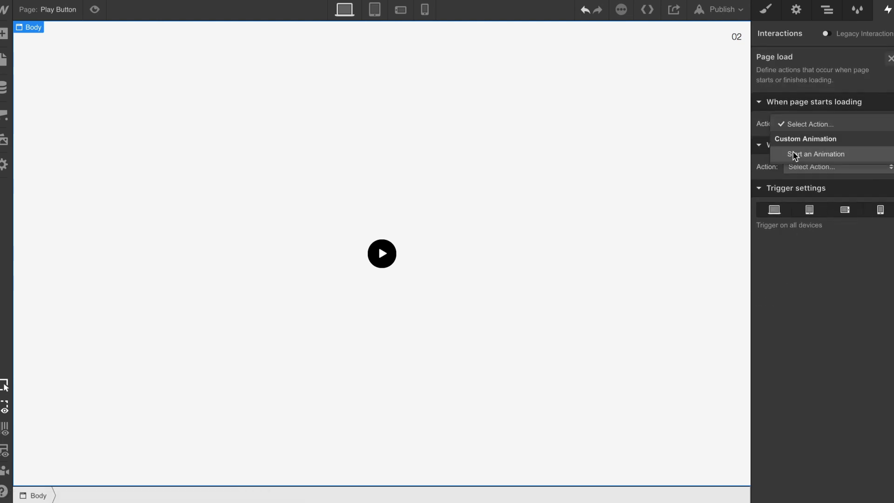
{"action": "left_click", "coordinate": [793, 153]}
Step: Create a new timed animation named 02-play-p
{"action": "scroll", "coordinate": [832, 196], "scroll_direction": "down", "scroll_amount": 3}
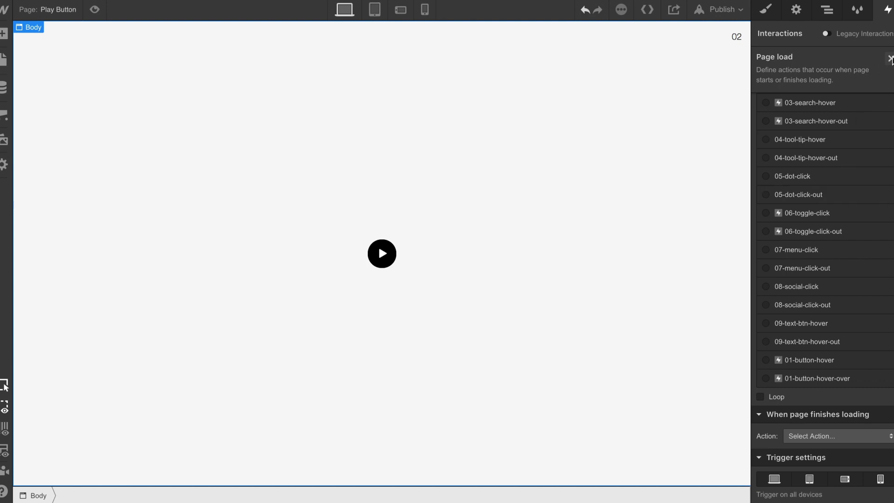
{"action": "scroll", "coordinate": [855, 252], "scroll_direction": "up", "scroll_amount": 3}
{"action": "left_click", "coordinate": [890, 143]}
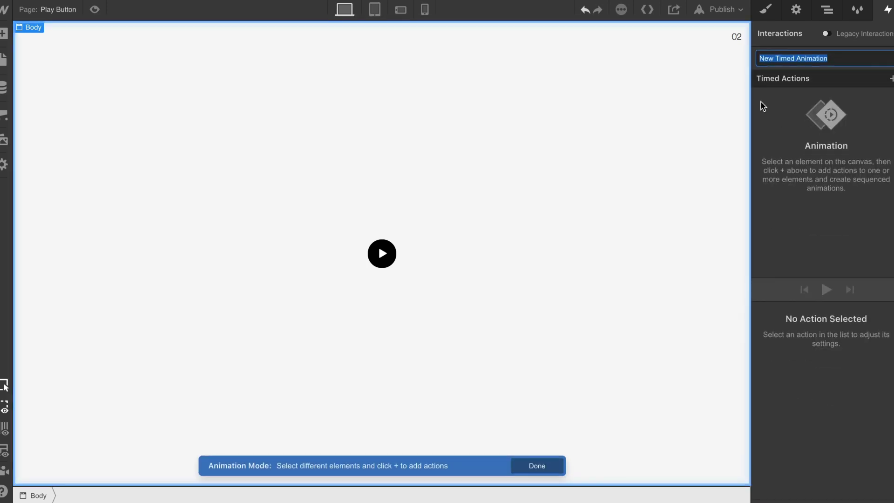
{"action": "type", "text": "02-play-p"}
{"action": "key", "text": "Return"}
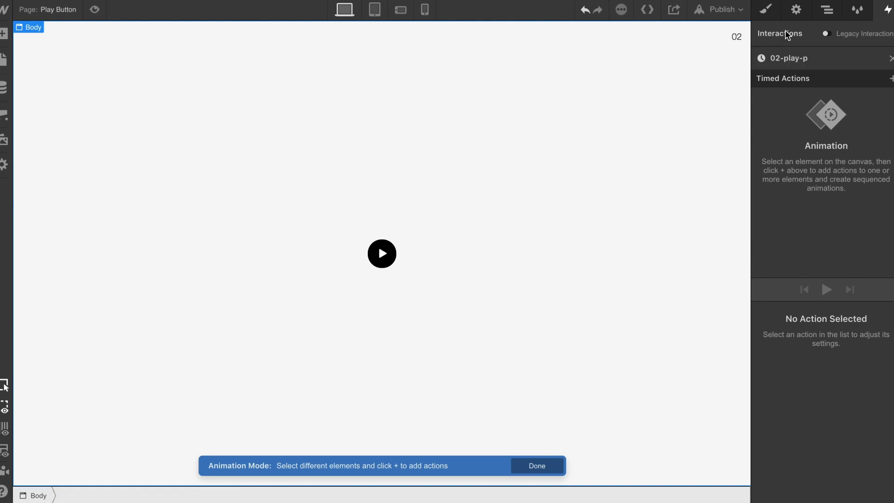
Step: Select circle-back-2 as the element to animate in 02-play-p
{"action": "left_click", "coordinate": [827, 10]}
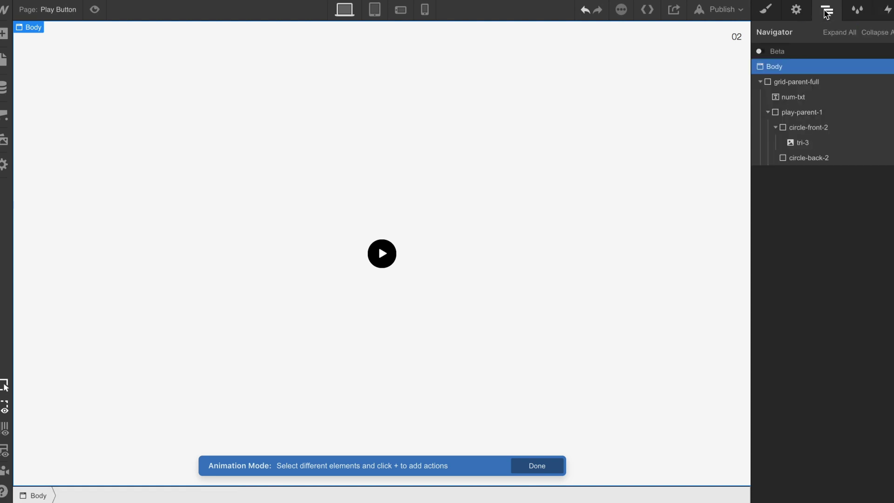
{"action": "left_click", "coordinate": [798, 159]}
{"action": "left_click", "coordinate": [888, 9]}
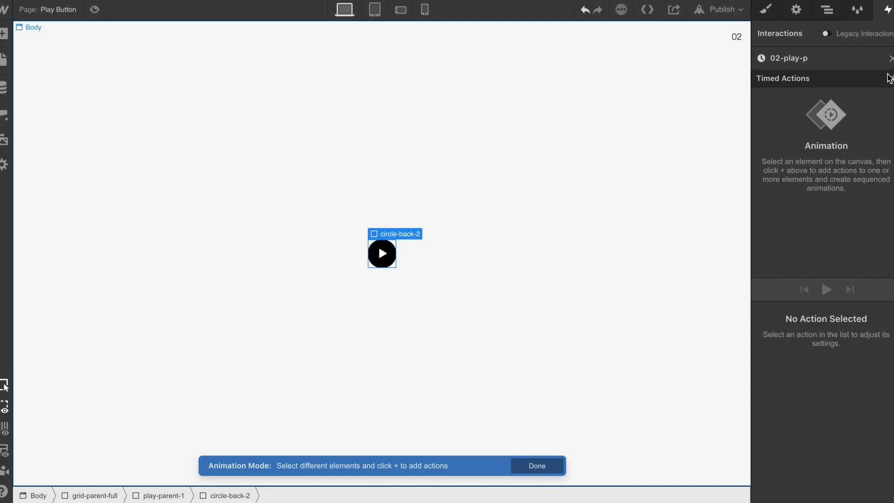
{"action": "left_click", "coordinate": [891, 78]}
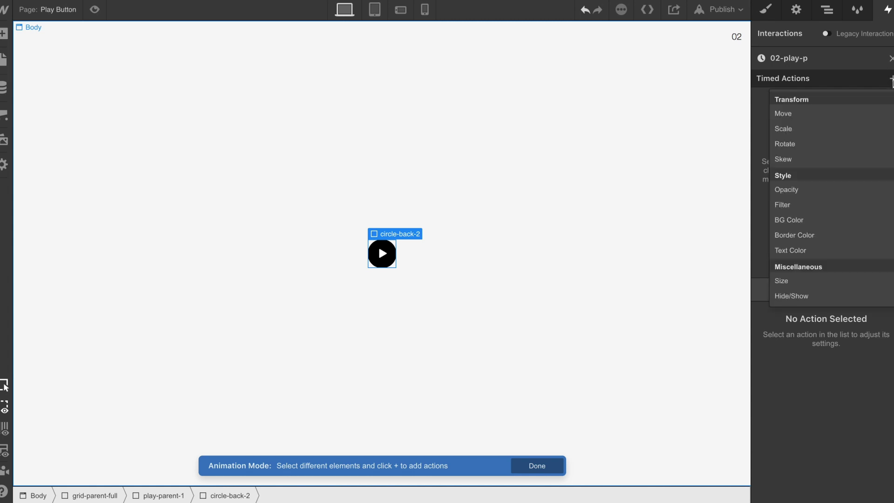
Step: Add a Scale action on circle-back-2 as the initial state with scale 1 × 1
{"action": "left_click", "coordinate": [800, 128]}
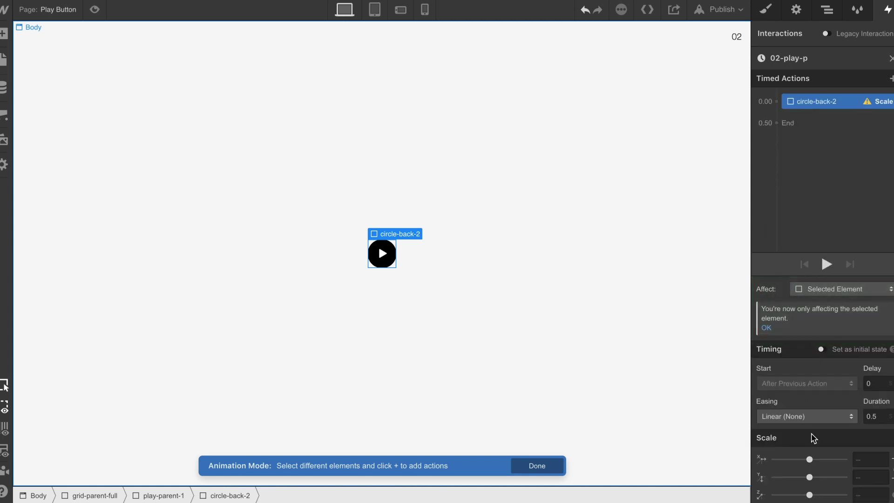
{"action": "left_click", "coordinate": [822, 350]}
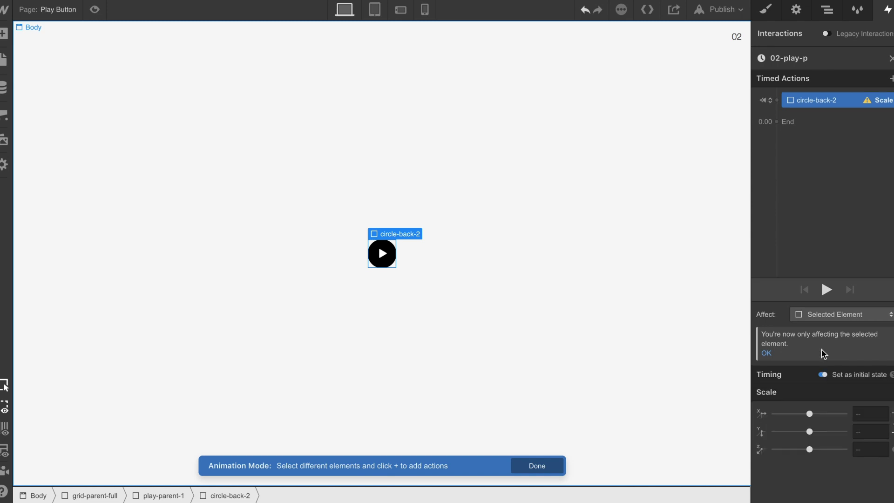
{"action": "left_click", "coordinate": [869, 414]}
{"action": "type", "text": "1"}
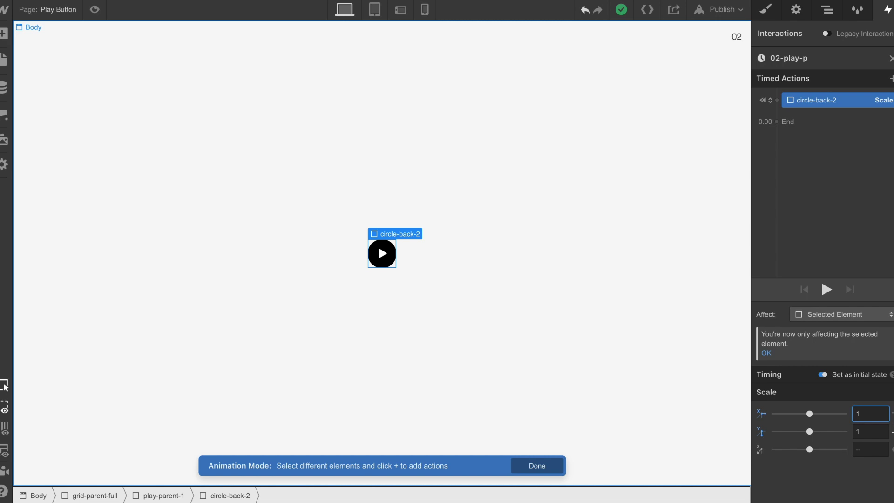
{"action": "left_click", "coordinate": [778, 101]}
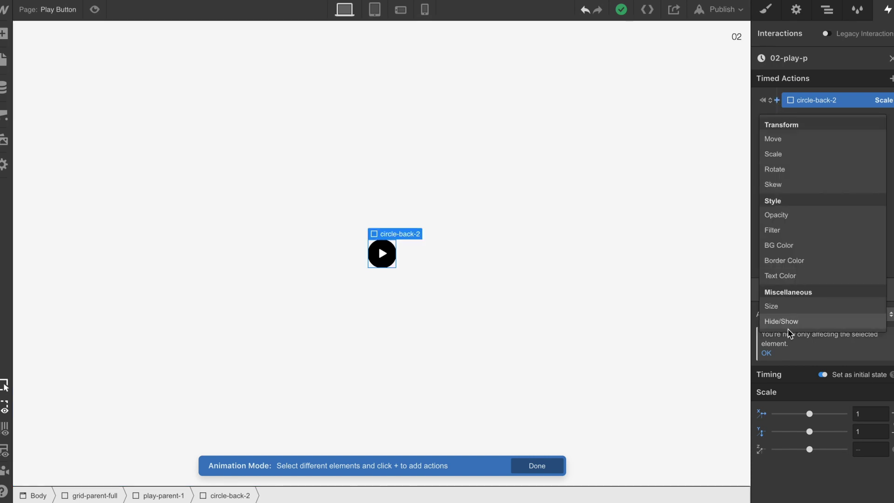
{"action": "left_click", "coordinate": [779, 102]}
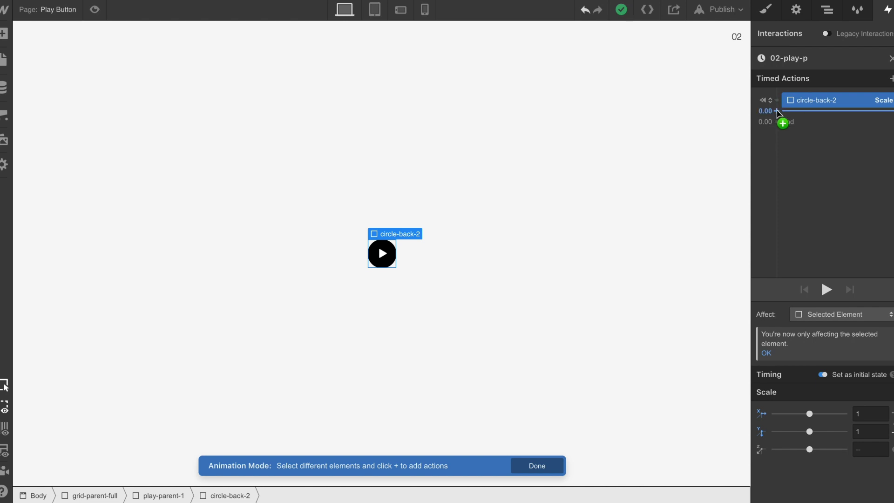
Step: Add a Scale action at 0.00 s scaling circle-back-2 to 2
{"action": "left_click", "coordinate": [776, 111]}
{"action": "left_click", "coordinate": [773, 161]}
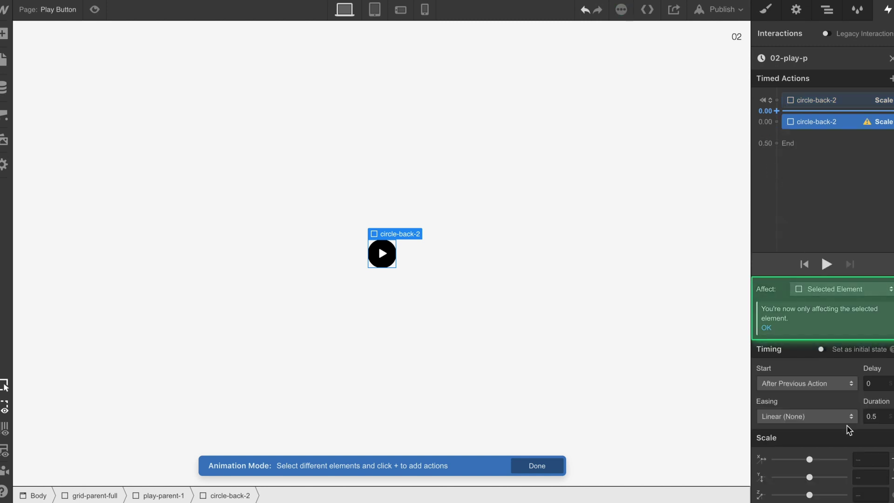
{"action": "left_click", "coordinate": [864, 457]}
{"action": "type", "text": "2"}
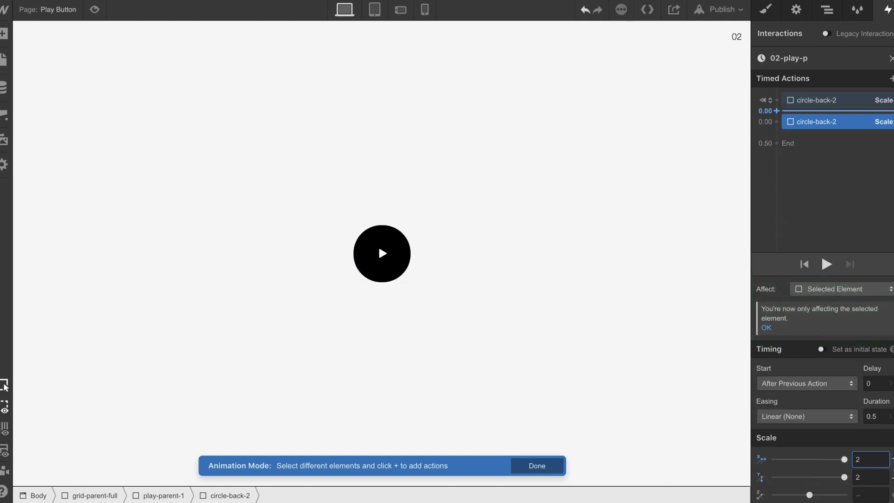
Step: Add an initial-state Opacity of 100 and an Opacity action fading to 0 at 0.00 s
{"action": "left_click", "coordinate": [777, 111]}
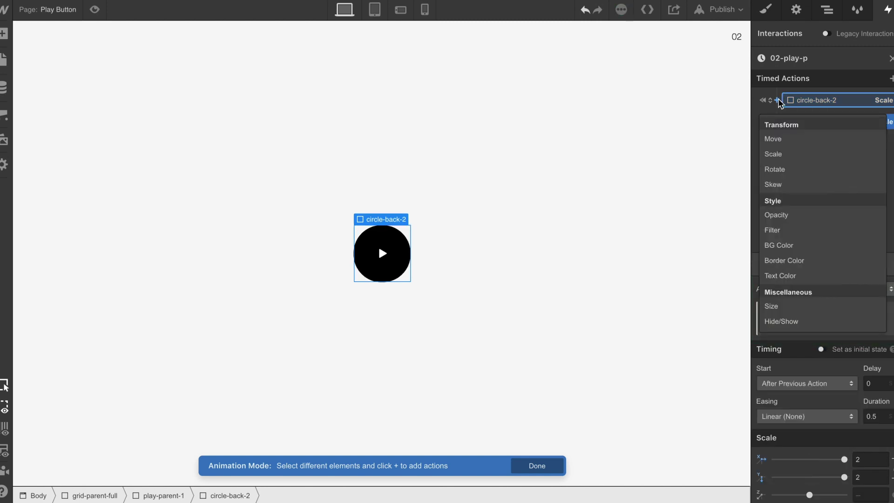
{"action": "left_click", "coordinate": [782, 214]}
{"action": "left_click", "coordinate": [823, 374]}
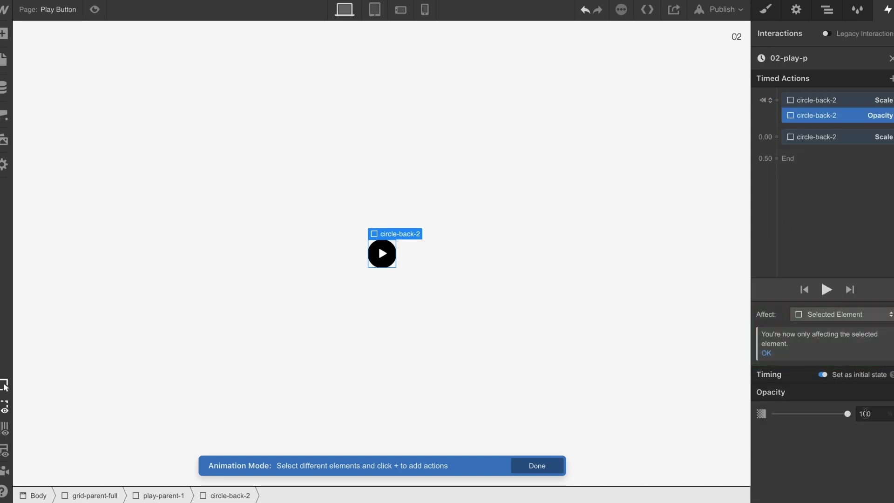
{"action": "mouse_move", "coordinate": [775, 139]}
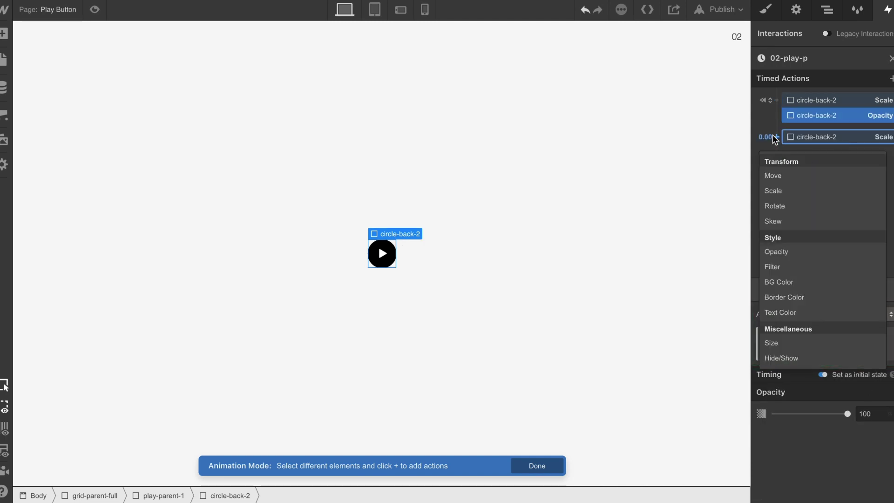
{"action": "left_click", "coordinate": [777, 252]}
{"action": "left_click_drag", "start_coordinate": [848, 484], "coordinate": [775, 485]}
Step: Give the 0.00 s Scale and Opacity actions a 1.5 s duration with Ease easing
{"action": "left_click", "coordinate": [804, 236]}
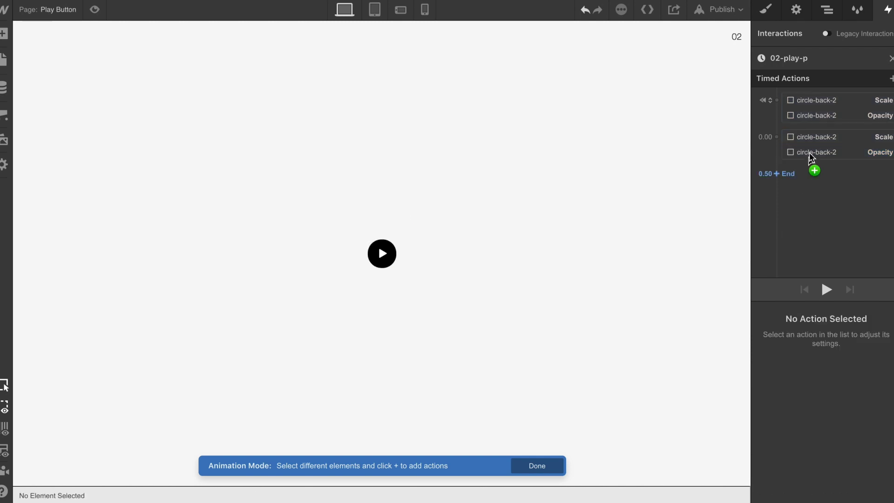
{"action": "left_click", "coordinate": [809, 137]}
{"action": "left_click", "coordinate": [812, 155]}
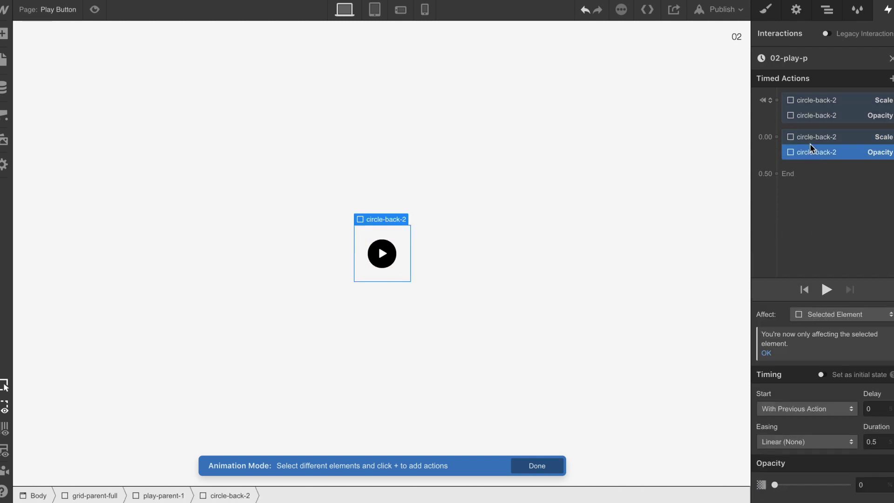
{"action": "left_click", "coordinate": [806, 136], "text": "shift"}
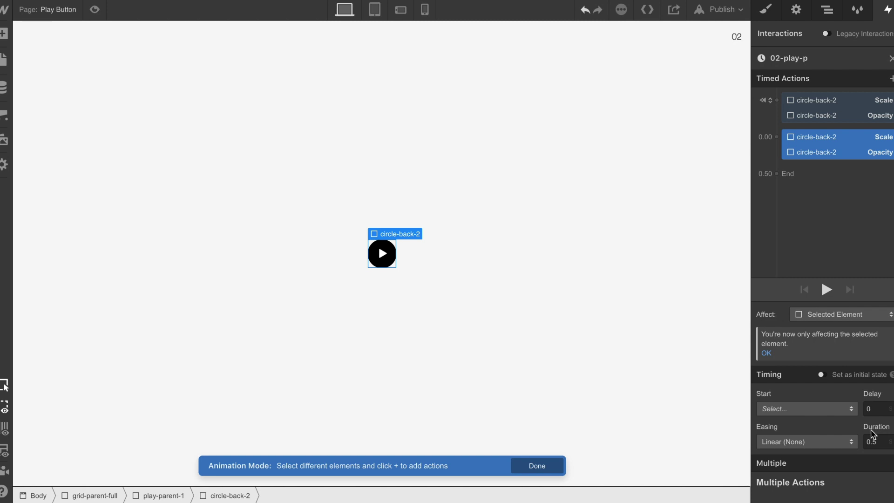
{"action": "left_click", "coordinate": [870, 442]}
{"action": "left_click", "coordinate": [797, 444]}
{"action": "left_click", "coordinate": [781, 40]}
Step: Preview the 02-play-p pulse animation
{"action": "left_click", "coordinate": [815, 100]}
{"action": "left_click", "coordinate": [828, 289]}
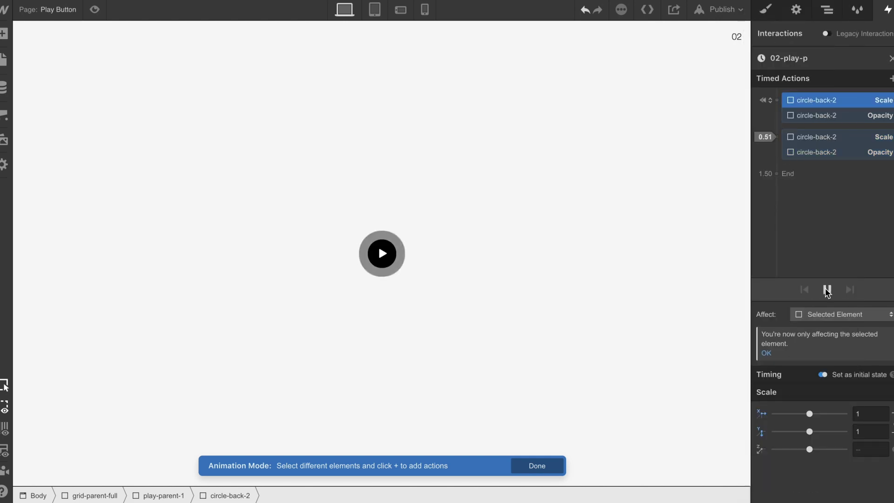
{"action": "left_click", "coordinate": [825, 288]}
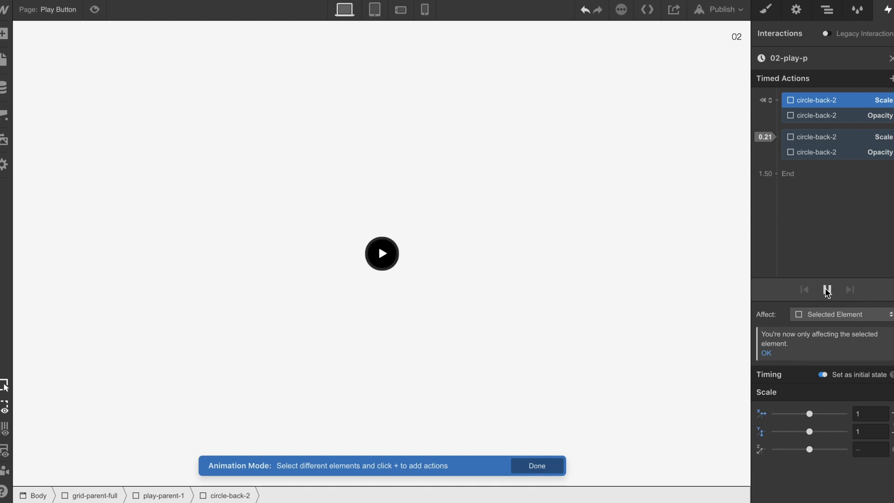
{"action": "left_click", "coordinate": [795, 150]}
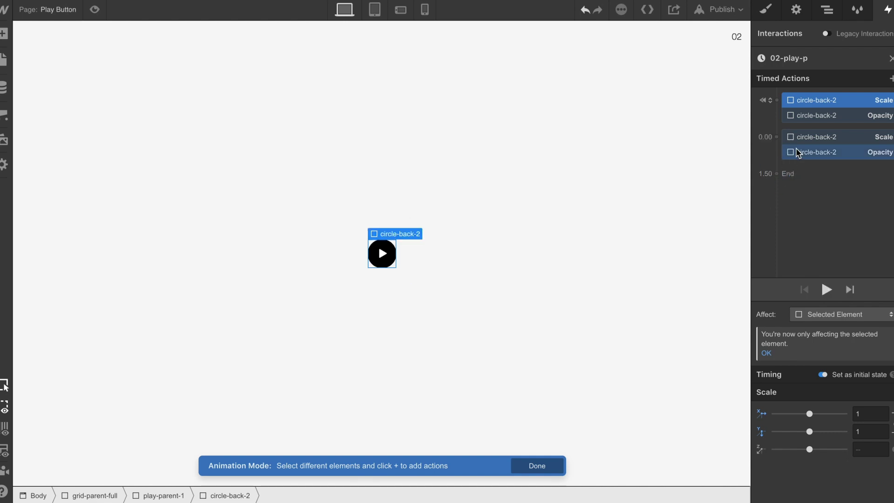
{"action": "left_click", "coordinate": [778, 163]}
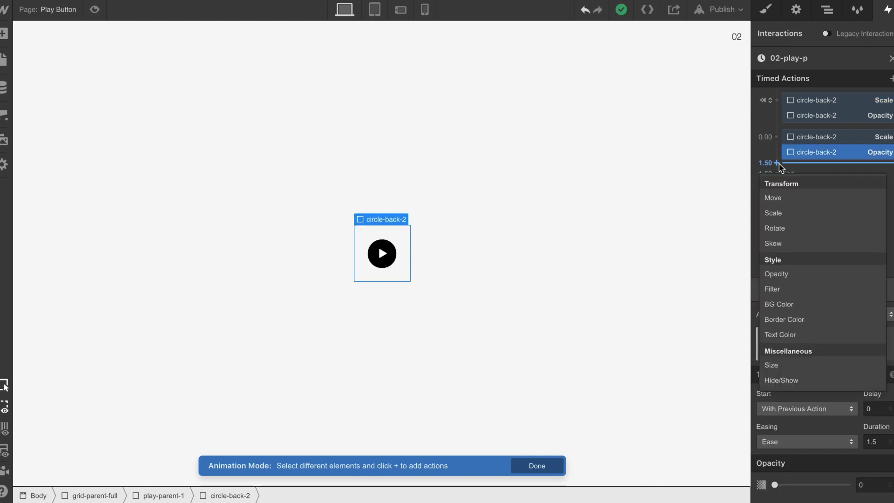
Step: Add a Scale 1 action with 0 duration to circle-back-2 at 1.50 seconds
{"action": "left_click", "coordinate": [773, 212]}
{"action": "left_click", "coordinate": [860, 460]}
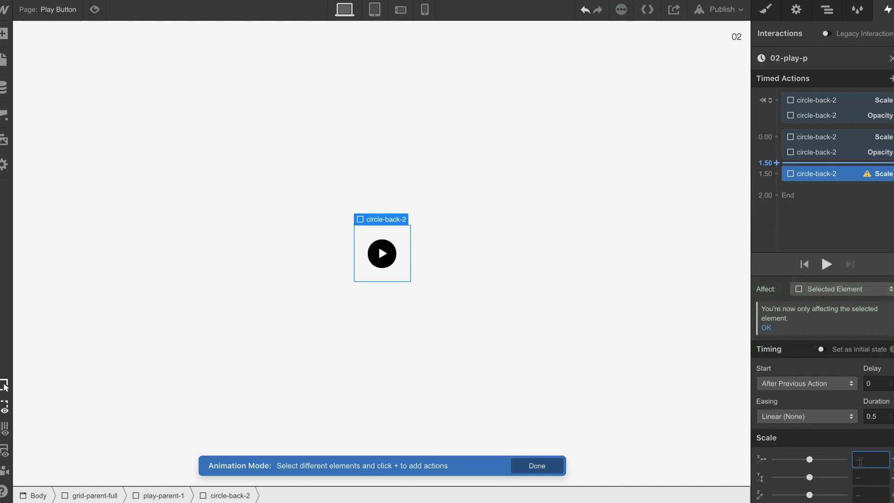
{"action": "type", "text": "1"}
{"action": "left_click", "coordinate": [884, 416]}
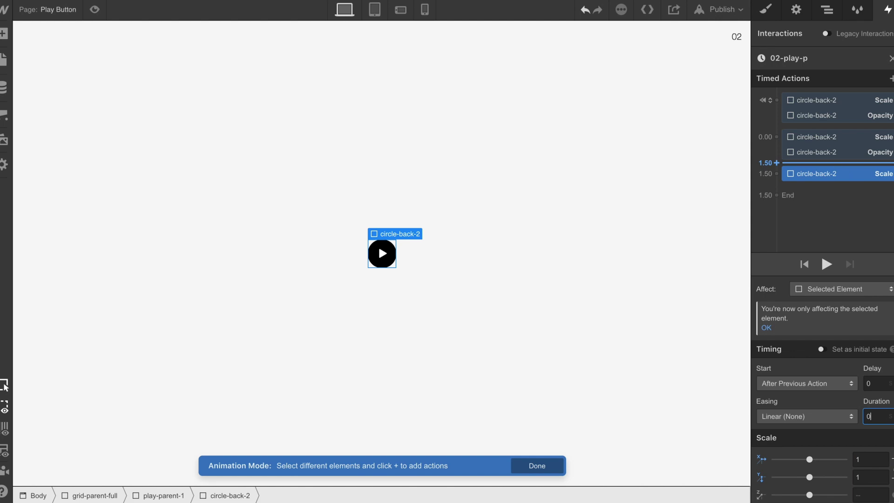
Step: Add an Opacity 100 action alongside it at 1.50 seconds, then close the animation editor
{"action": "left_click", "coordinate": [776, 173]}
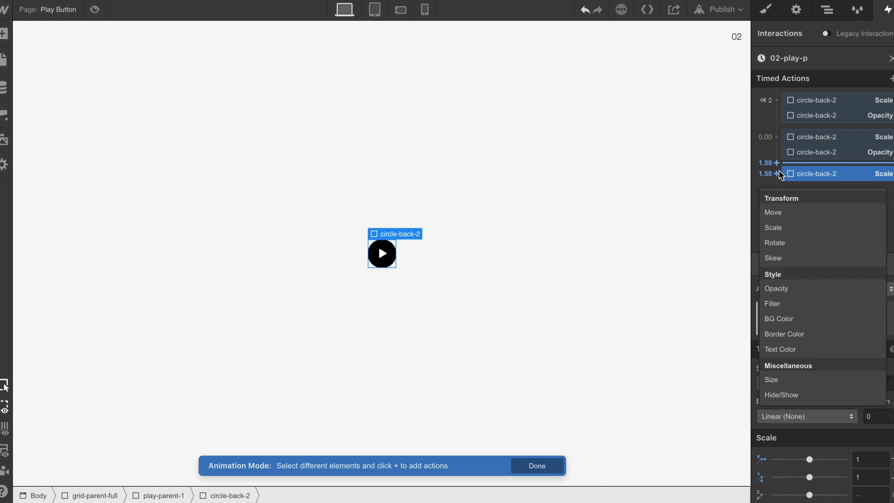
{"action": "left_click", "coordinate": [776, 289]}
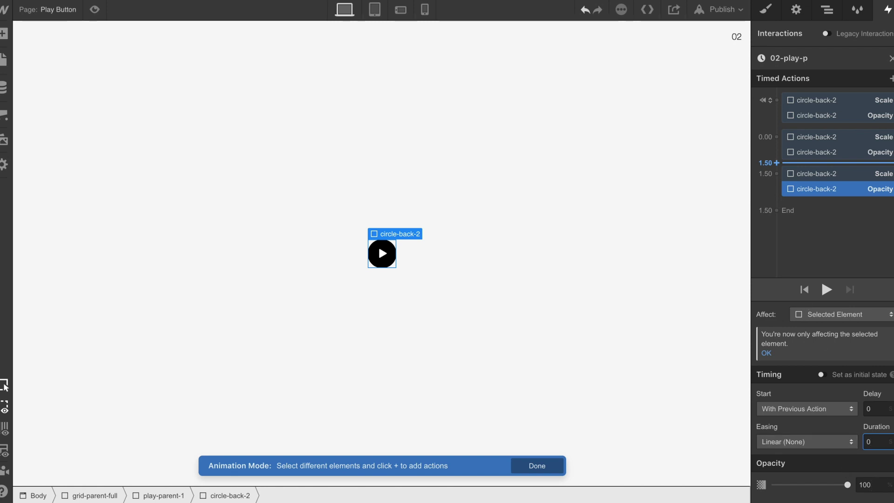
{"action": "left_click", "coordinate": [891, 58]}
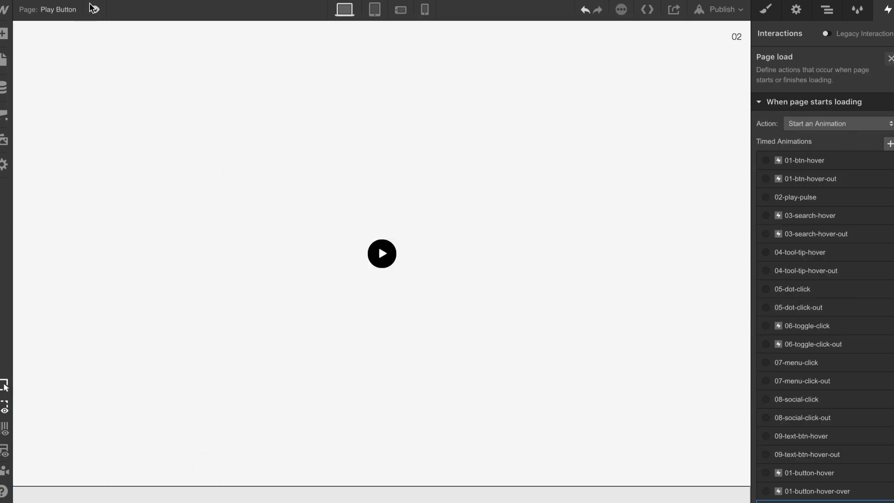
Step: Enable Loop on the 02-play-p page-load animation and preview the pulsing play button
{"action": "left_click", "coordinate": [92, 9]}
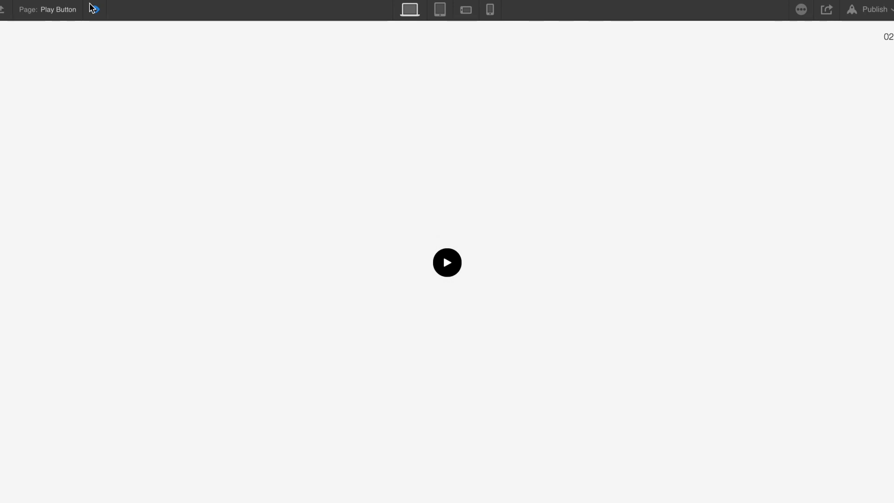
{"action": "left_click", "coordinate": [93, 9]}
{"action": "scroll", "coordinate": [828, 138], "scroll_direction": "down", "scroll_amount": 5}
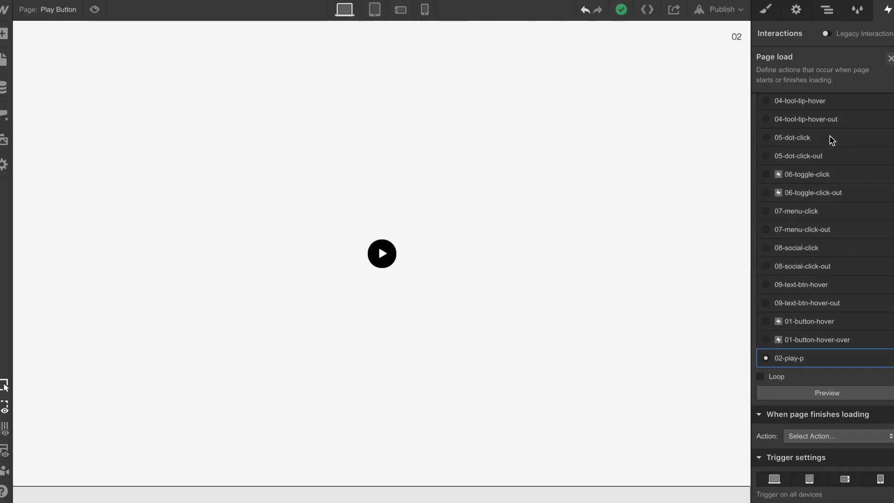
{"action": "left_click", "coordinate": [761, 376]}
{"action": "left_click", "coordinate": [94, 9]}
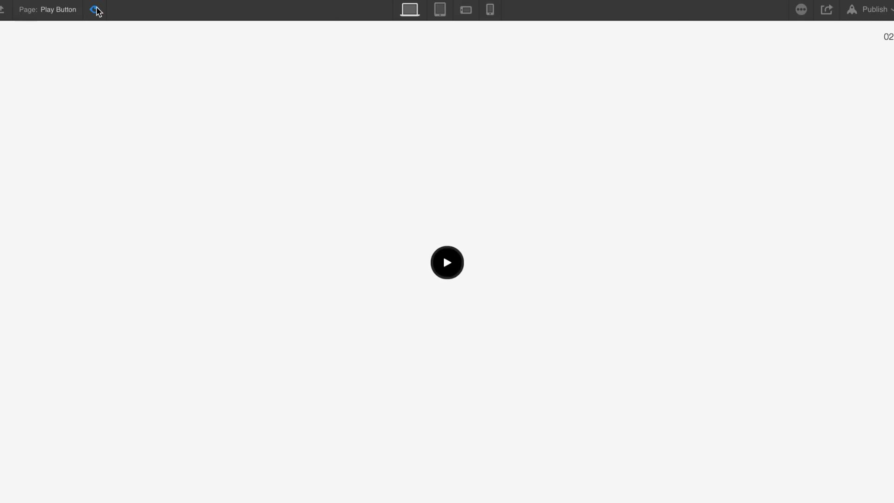